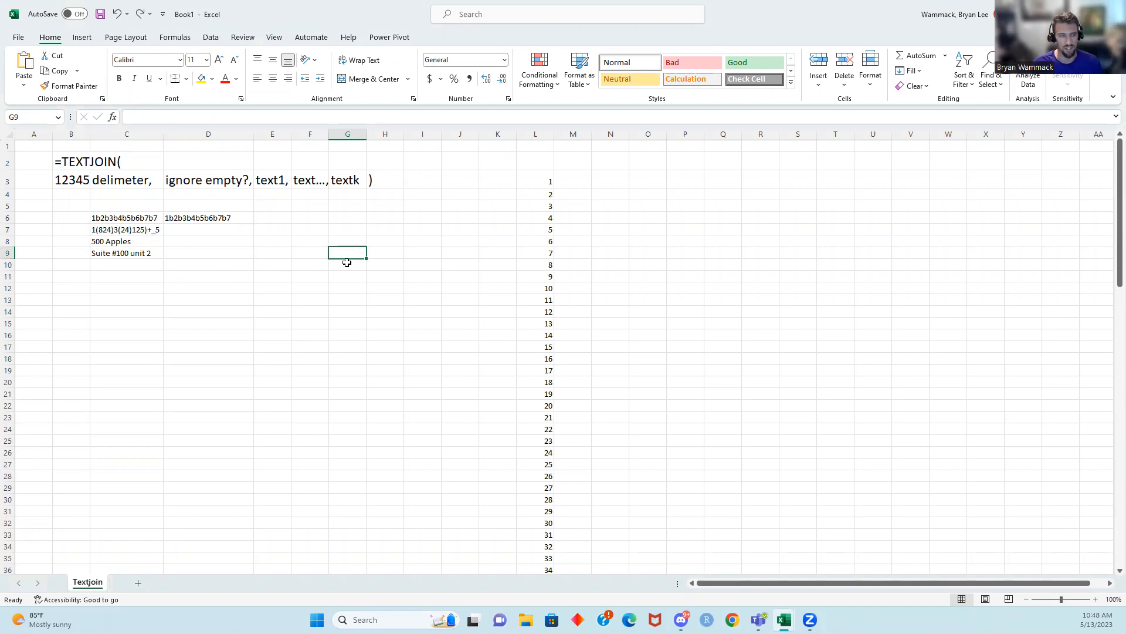
# - Inspect the sample strings in column C and the existing formula in D6
pyautogui.click(130, 240)
pyautogui.click(127, 229)
pyautogui.click(151, 219)
pyautogui.click(212, 218)
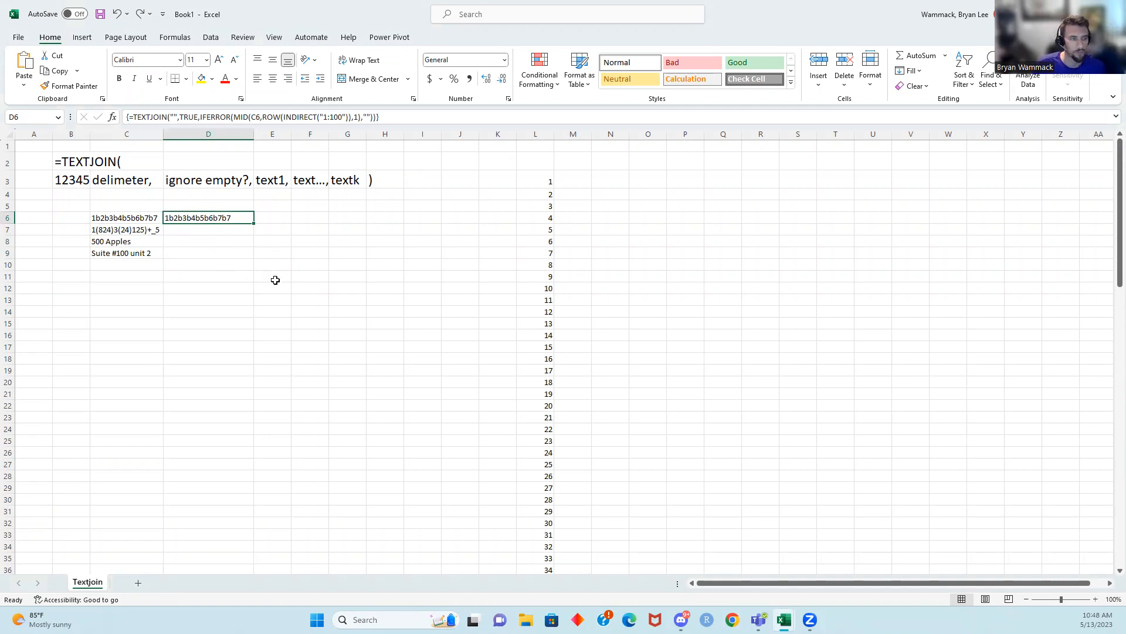
# - Delete the TEXTJOIN formula from cell B3, leaving the cell empty
pyautogui.click(82, 177)
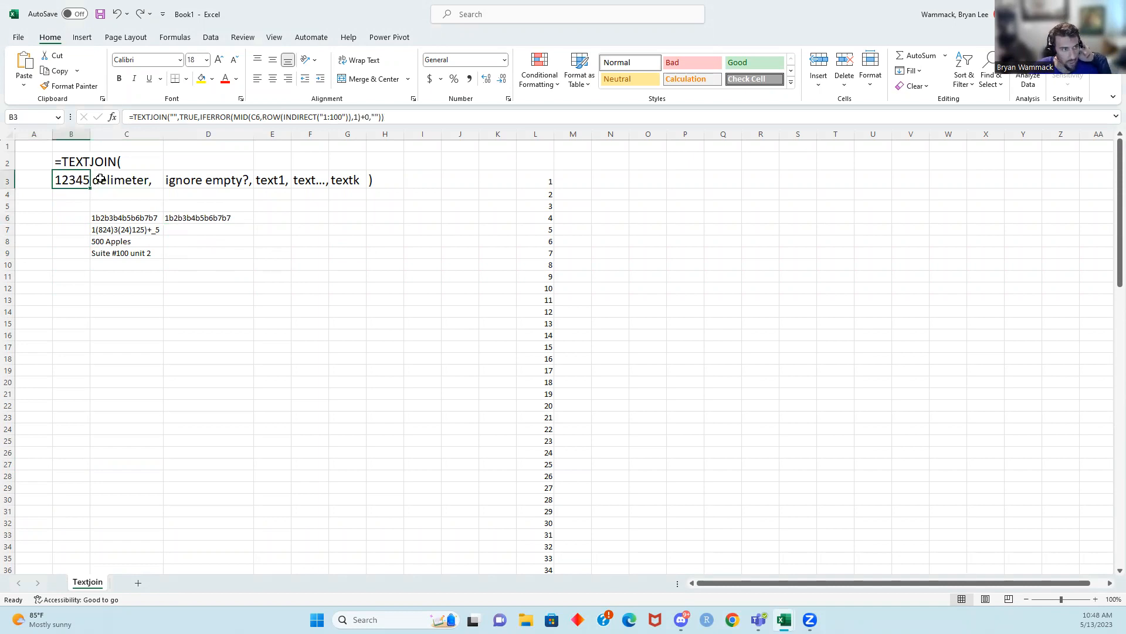
pyautogui.press('F2')
pyautogui.hotkey('ctrl', 'a')
pyautogui.press('Delete')
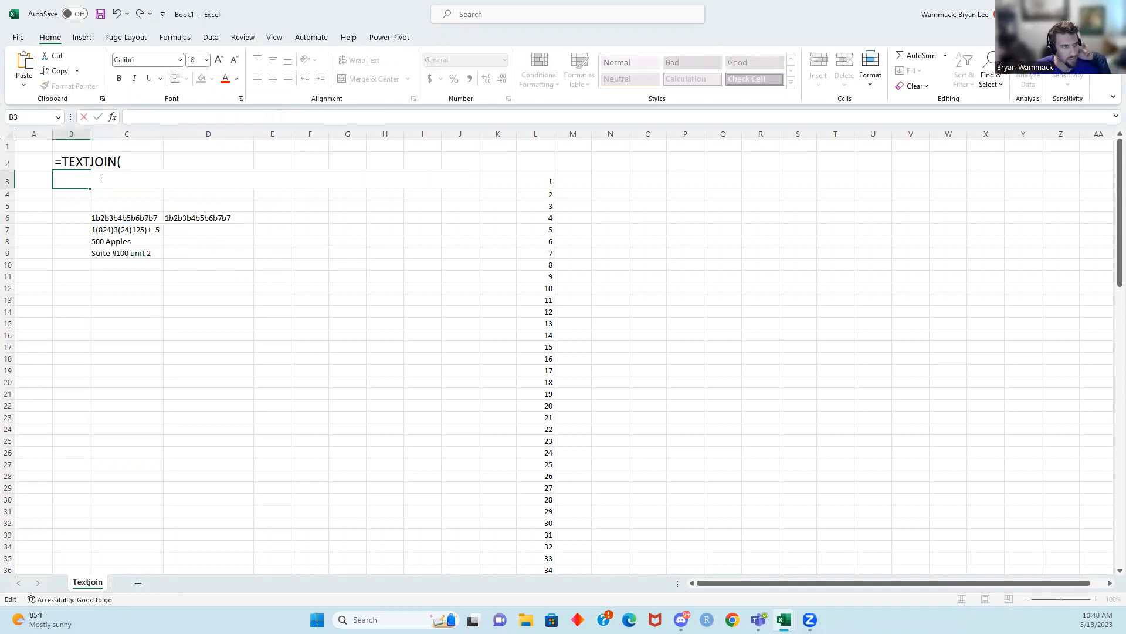
pyautogui.click(250, 218)
pyautogui.click(265, 345)
# - Examine the TEXTJOIN argument labels in row 3 and how they relate to the formula in D6
pyautogui.click(65, 163)
pyautogui.click(69, 201)
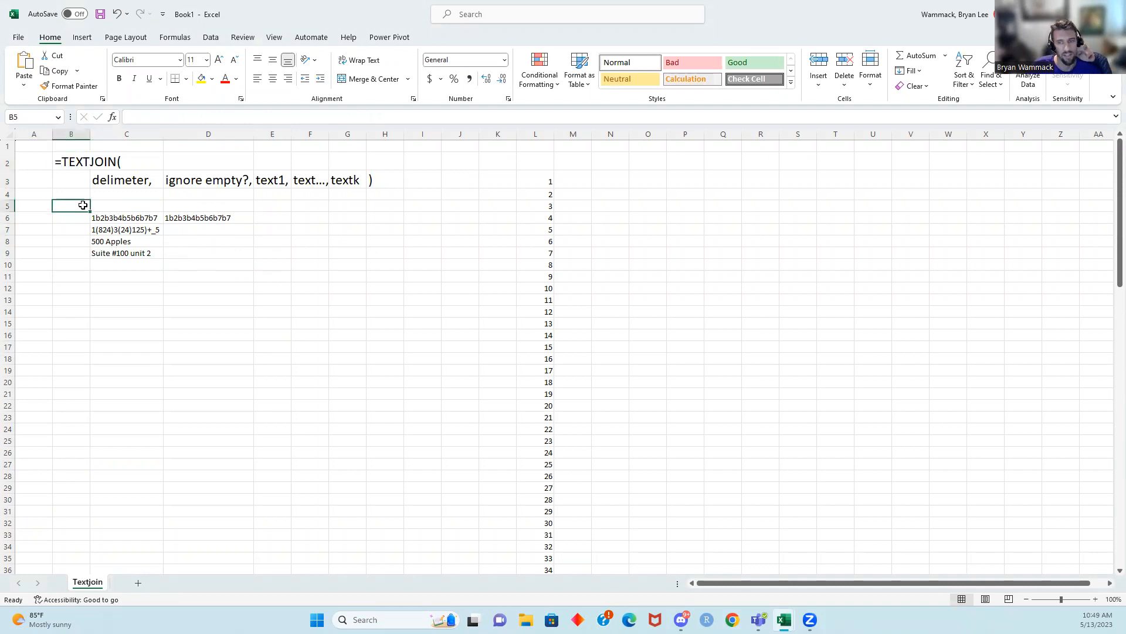
pyautogui.click(118, 183)
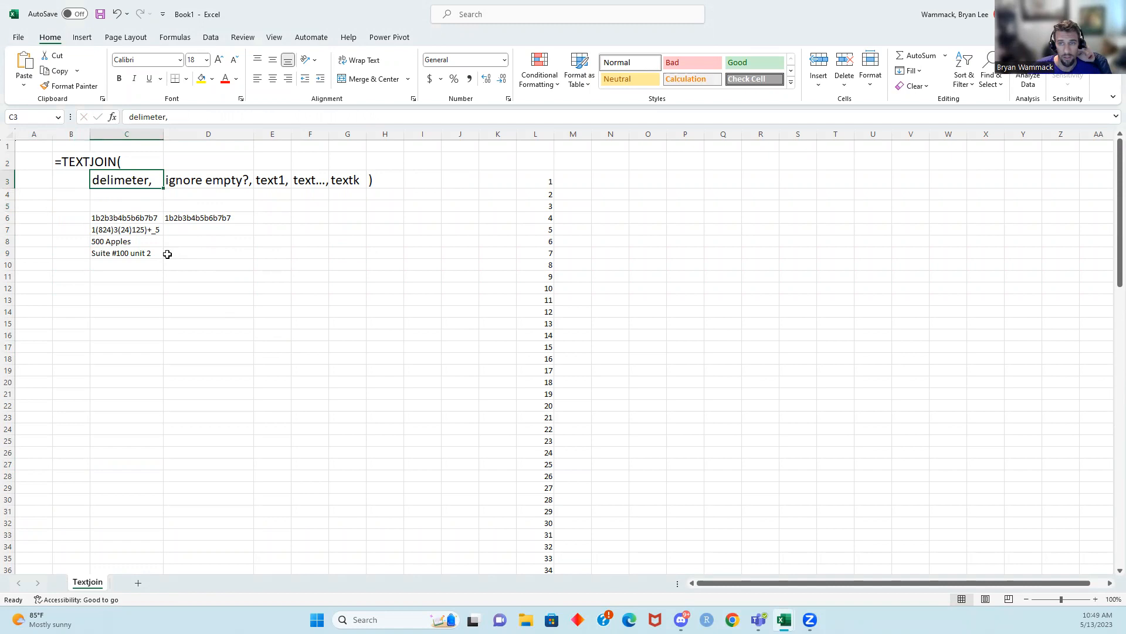
pyautogui.click(185, 182)
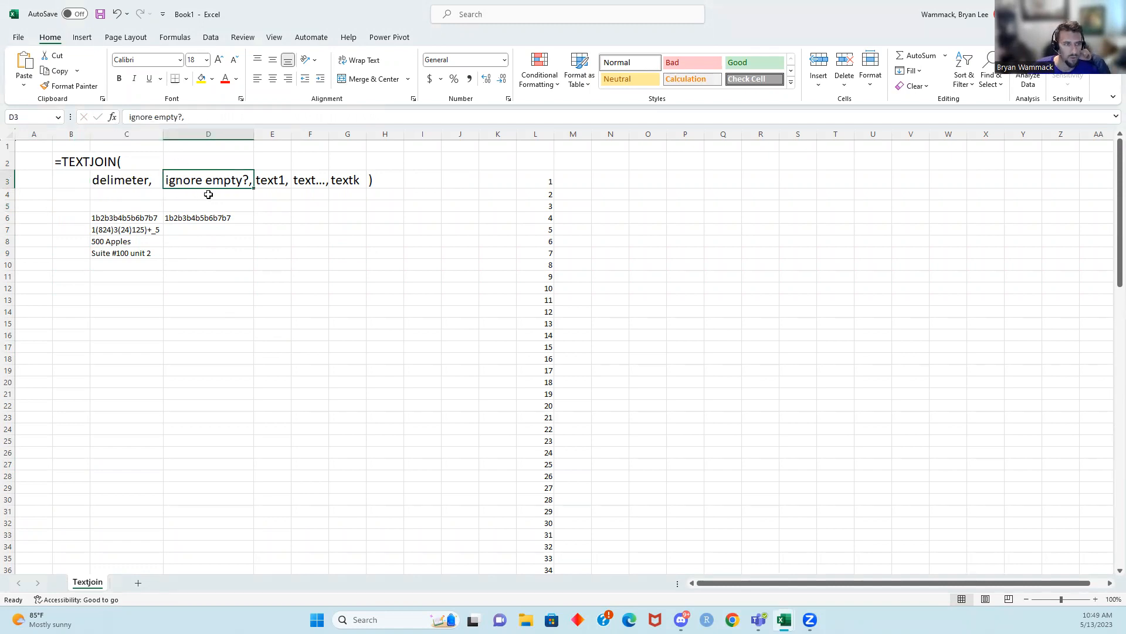
pyautogui.moveTo(265, 189); pyautogui.dragTo(360, 179)
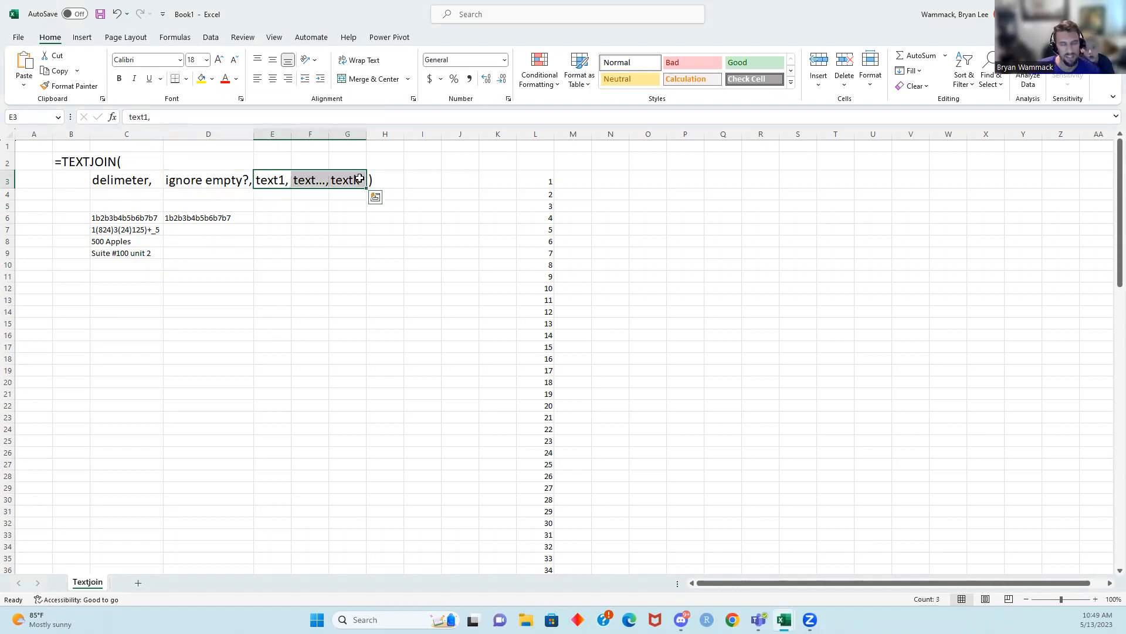
pyautogui.click(472, 311)
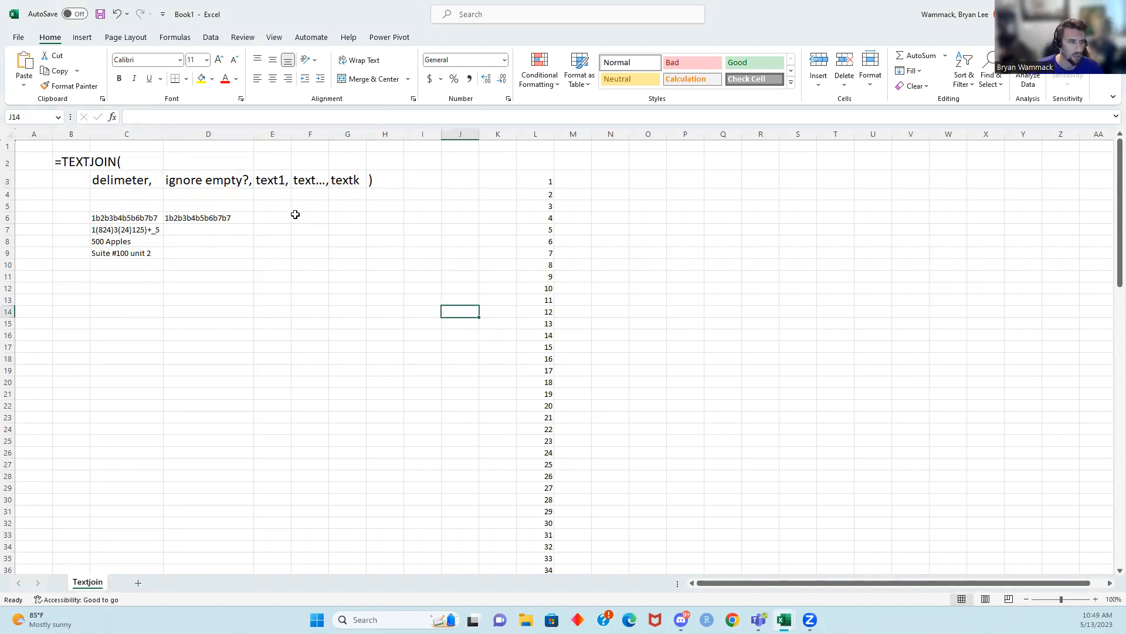
pyautogui.click(129, 182)
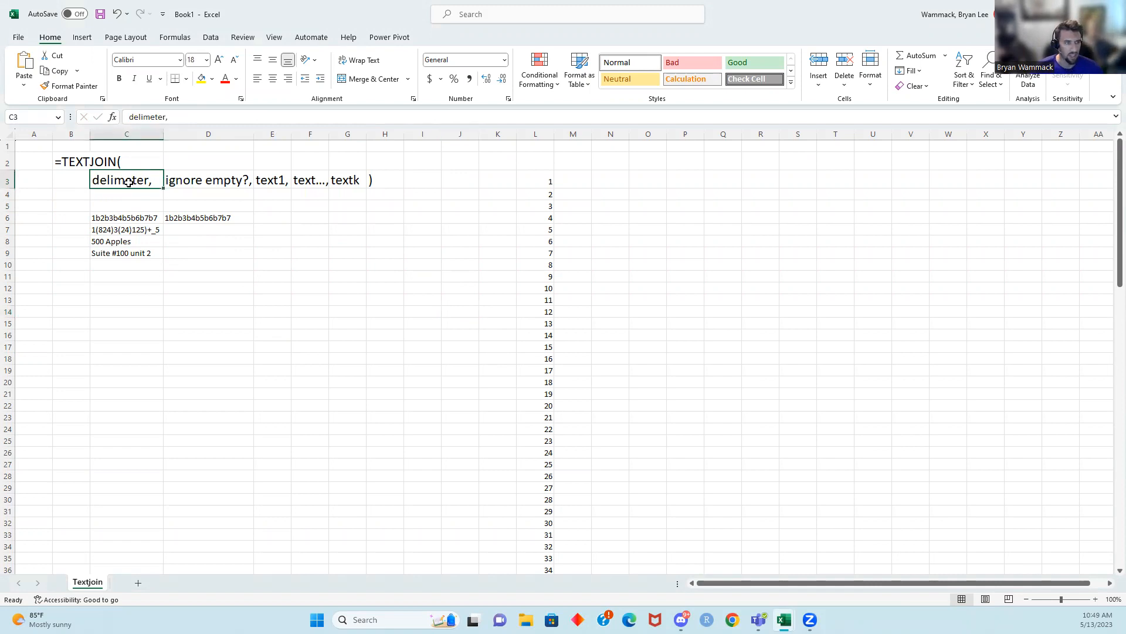
pyautogui.click(331, 233)
pyautogui.click(170, 250)
pyautogui.click(76, 180)
pyautogui.click(194, 220)
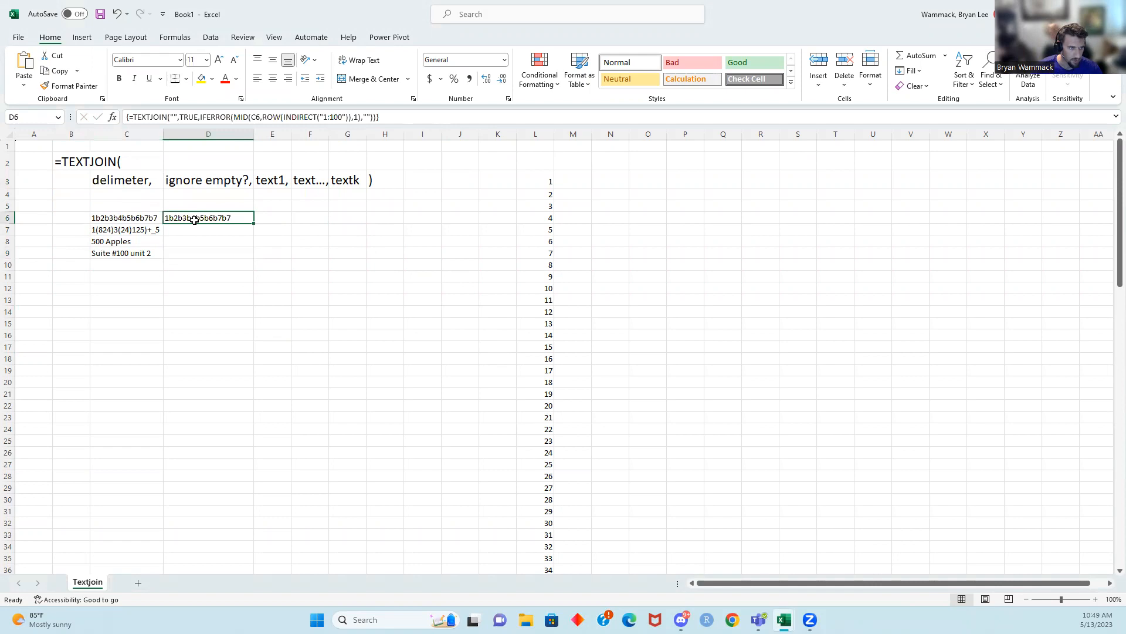
pyautogui.click(319, 322)
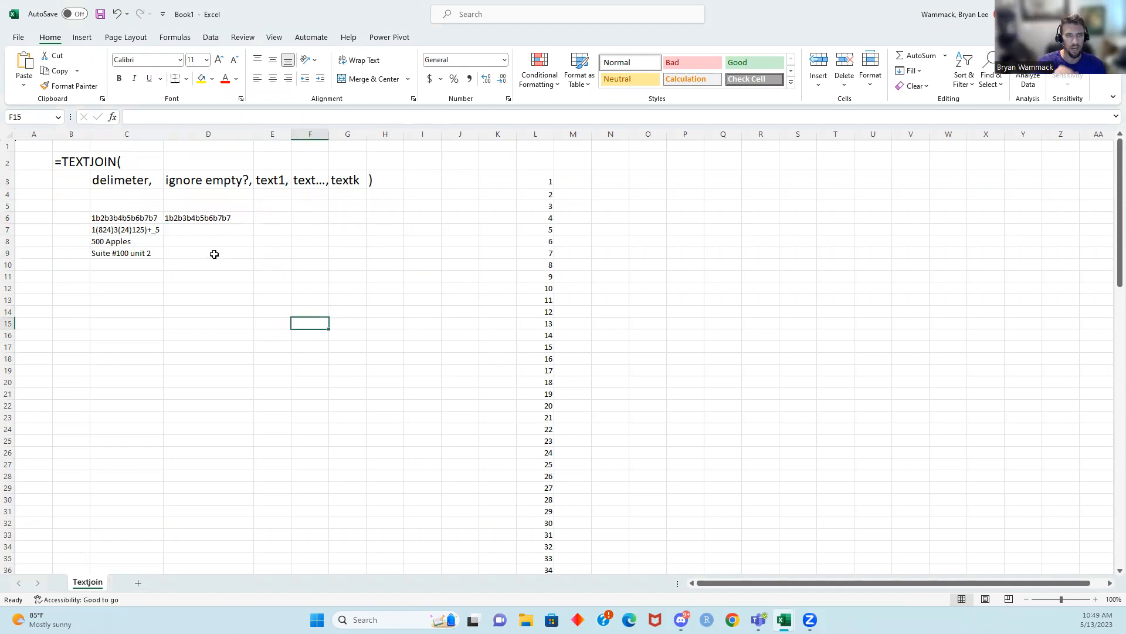
pyautogui.click(193, 217)
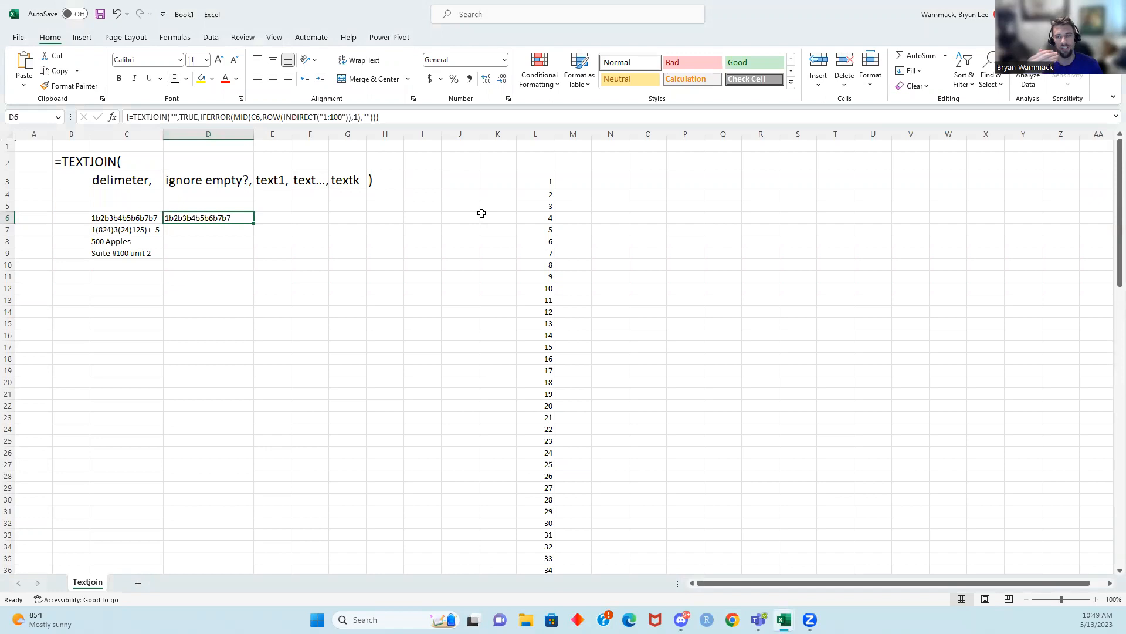
# - Examine the ROW(INDIRECT("1:100")) formula in L3 and the list of numbers it fills down column L
pyautogui.click(532, 190)
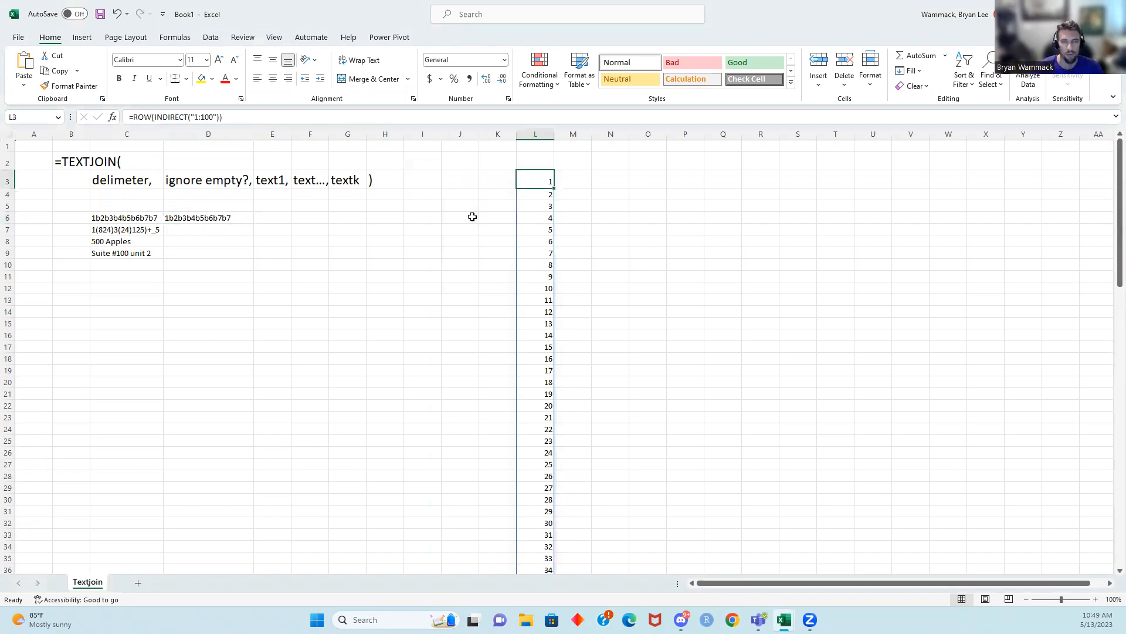
pyautogui.scroll(-8, 554, 317)
pyautogui.scroll(8, 516, 309)
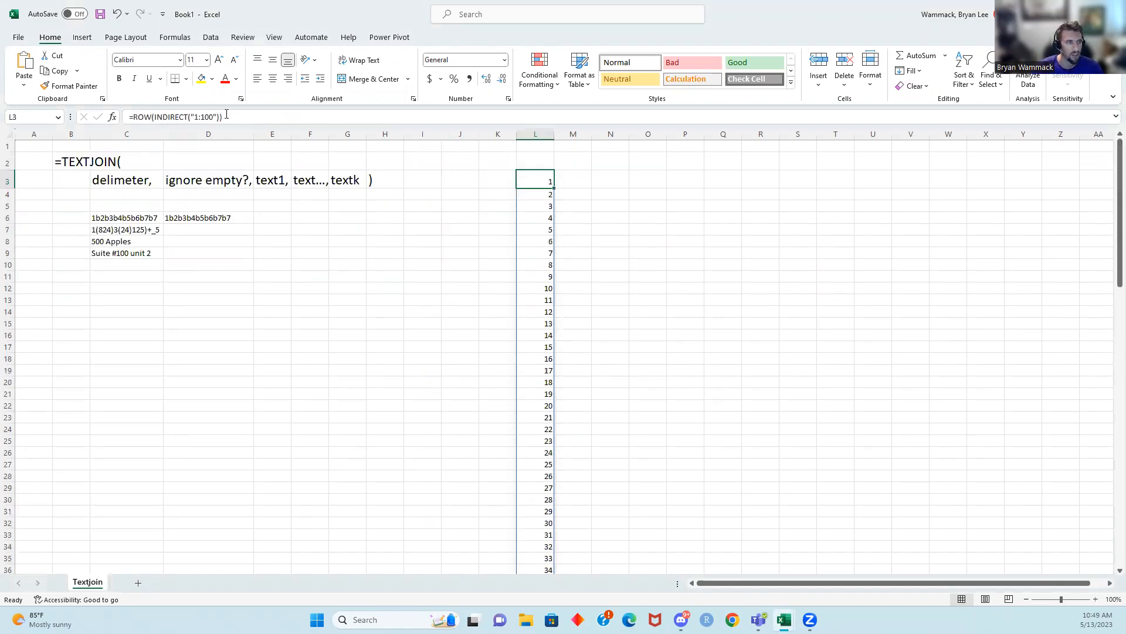
pyautogui.scroll(-20, 498, 292)
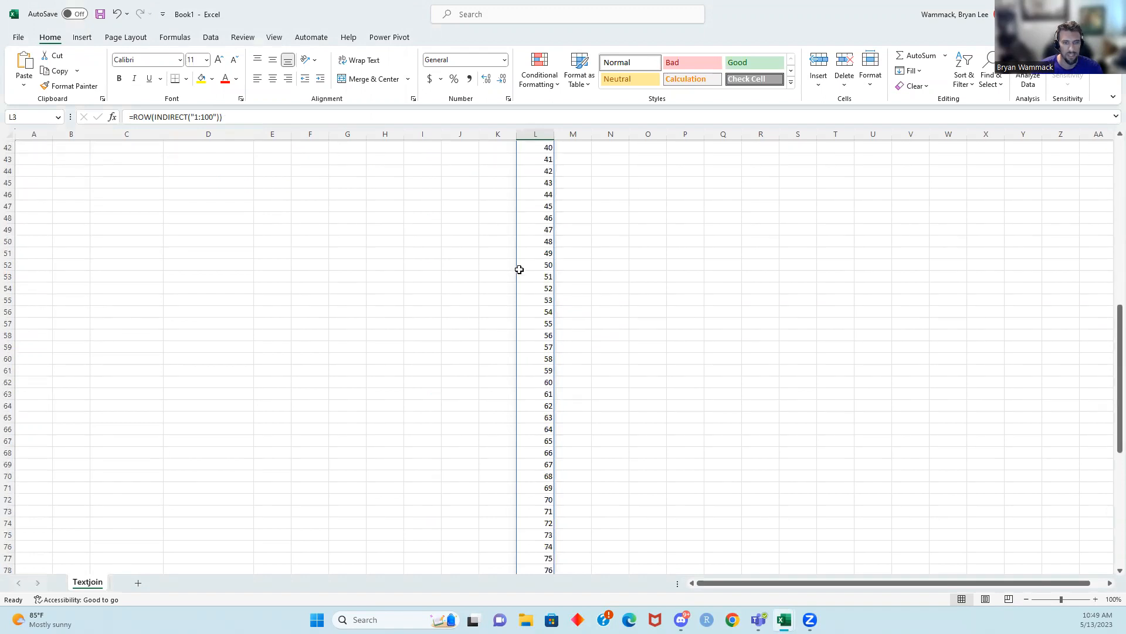
pyautogui.scroll(20, 537, 300)
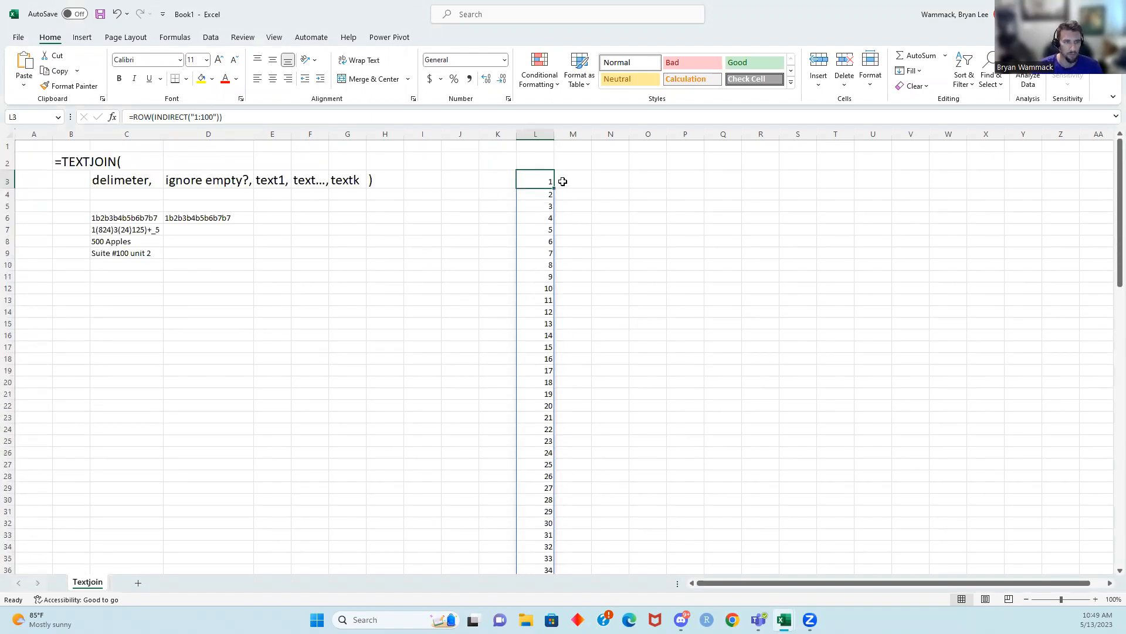
# - Examine the MID function's start_num and num_chars arguments within the D6 formula
pyautogui.click(172, 216)
pyautogui.moveTo(233, 118); pyautogui.dragTo(254, 118)
pyautogui.click(278, 116)
pyautogui.moveTo(266, 117); pyautogui.dragTo(352, 117)
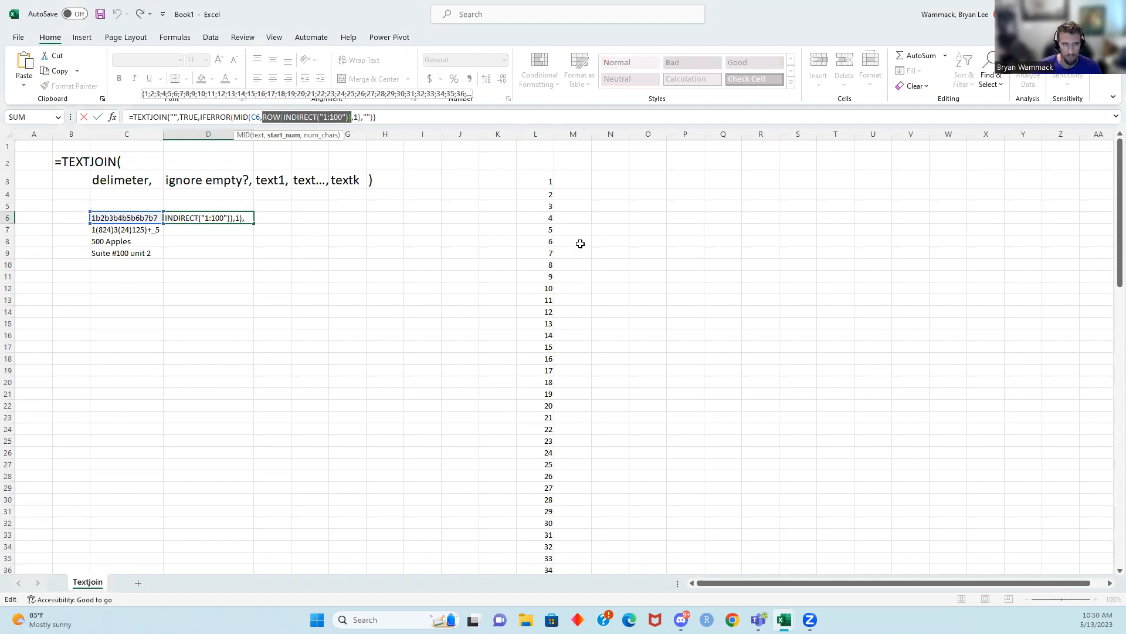
pyautogui.doubleClick(356, 117)
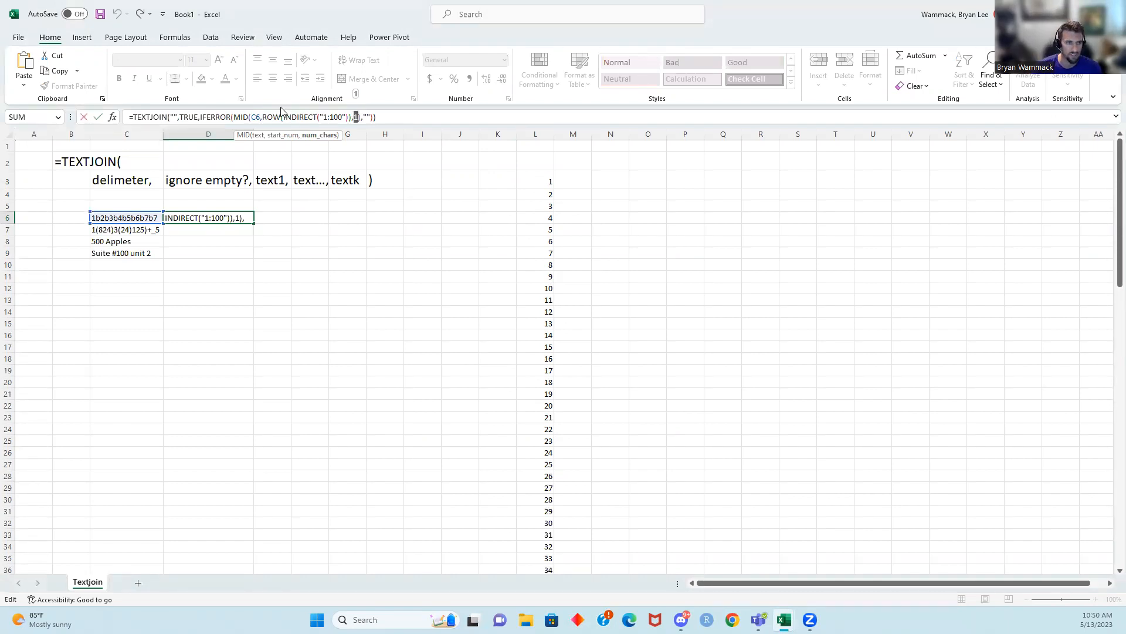
# - Examine the TEXTJOIN and IFERROR arguments in the D6 formula and compare its result with the string in C6
pyautogui.click(201, 117)
pyautogui.click(374, 116)
pyautogui.write(')')
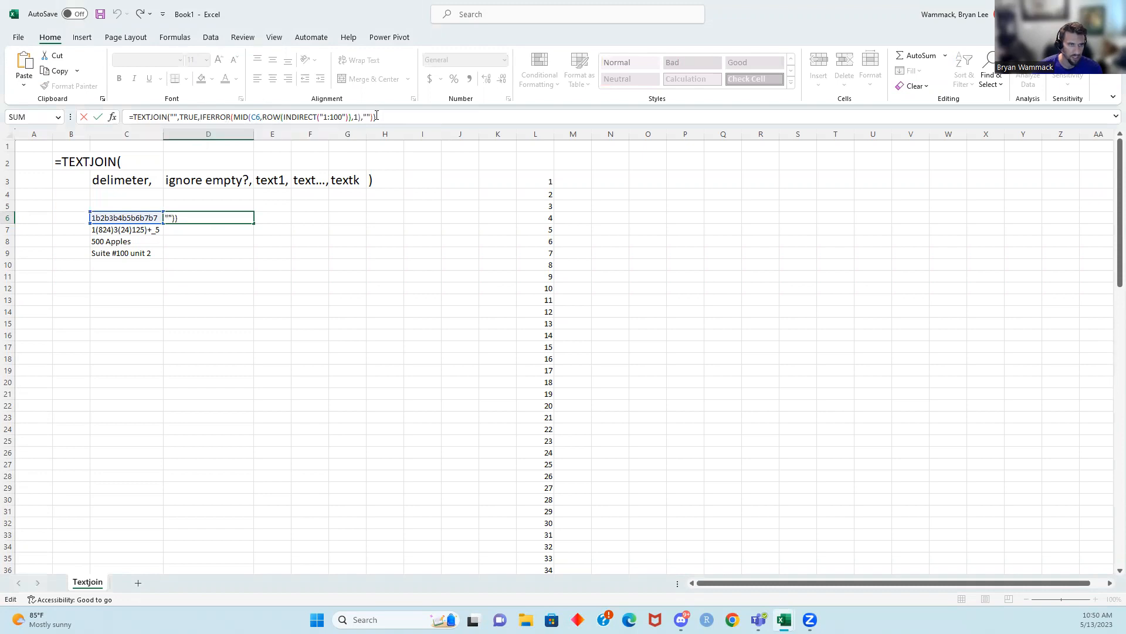
pyautogui.click(180, 117)
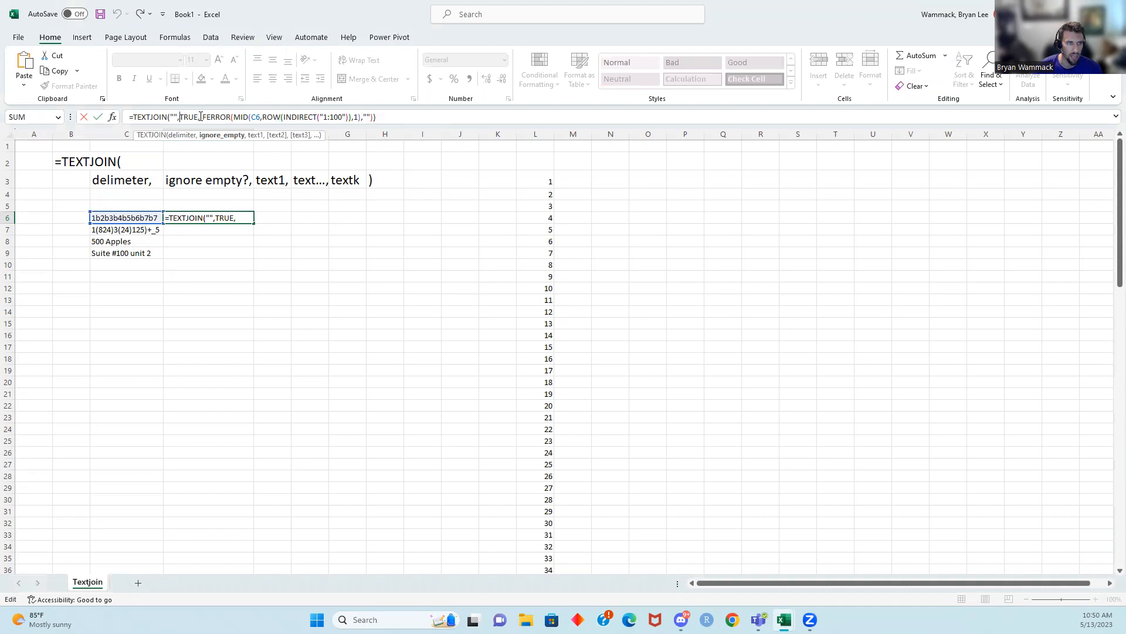
pyautogui.click(207, 118)
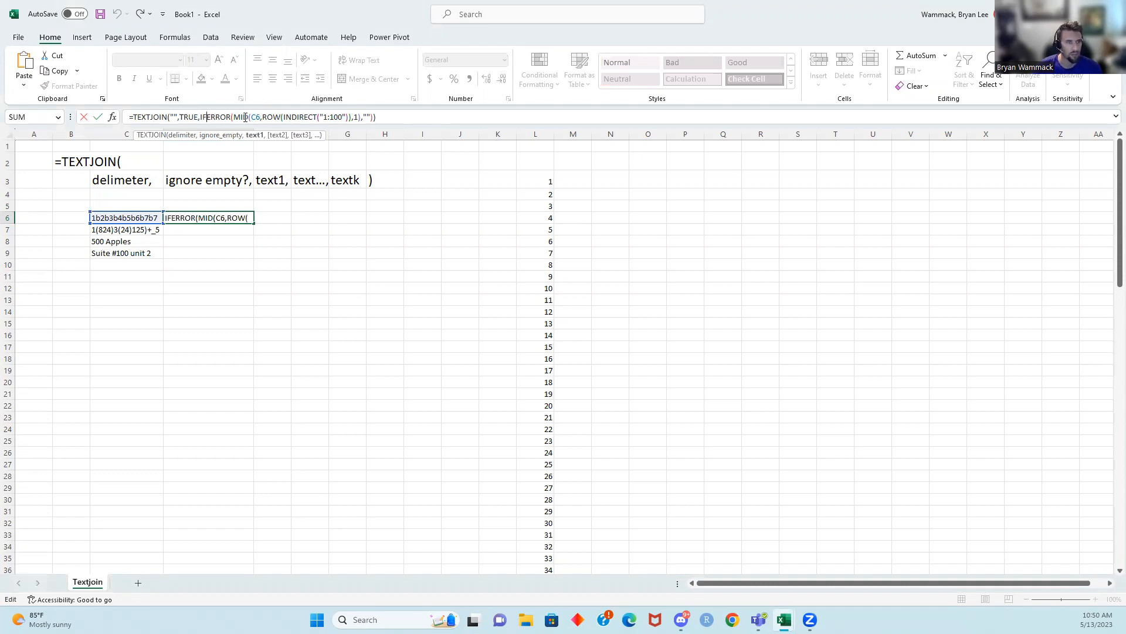
pyautogui.moveTo(233, 117); pyautogui.dragTo(345, 117)
pyautogui.click(379, 116)
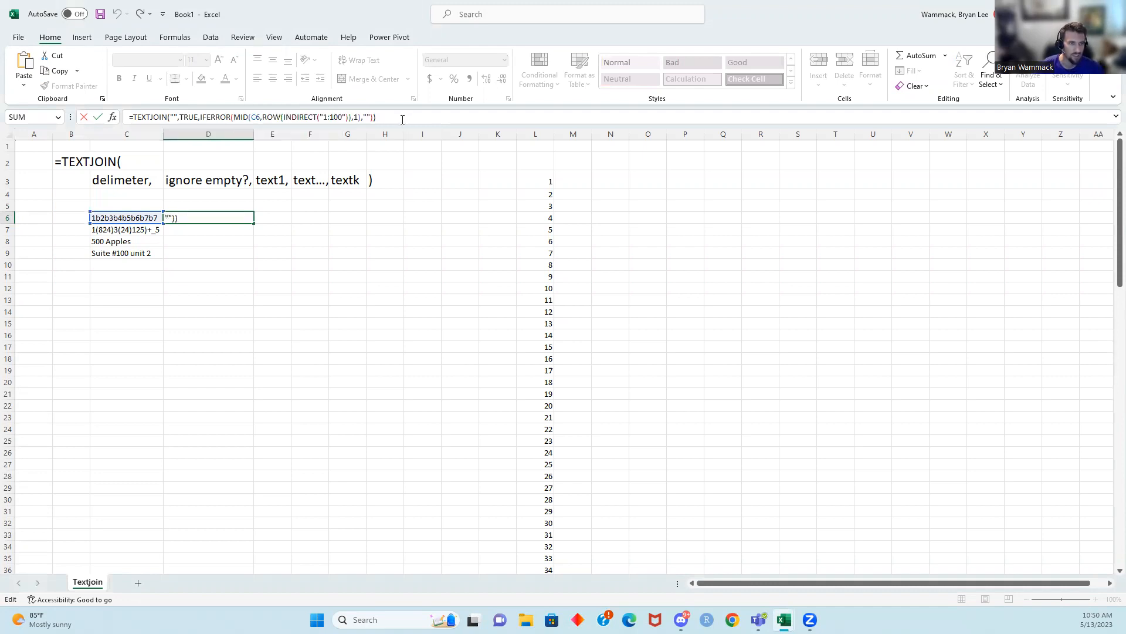
pyautogui.press('Return')
pyautogui.click(208, 217)
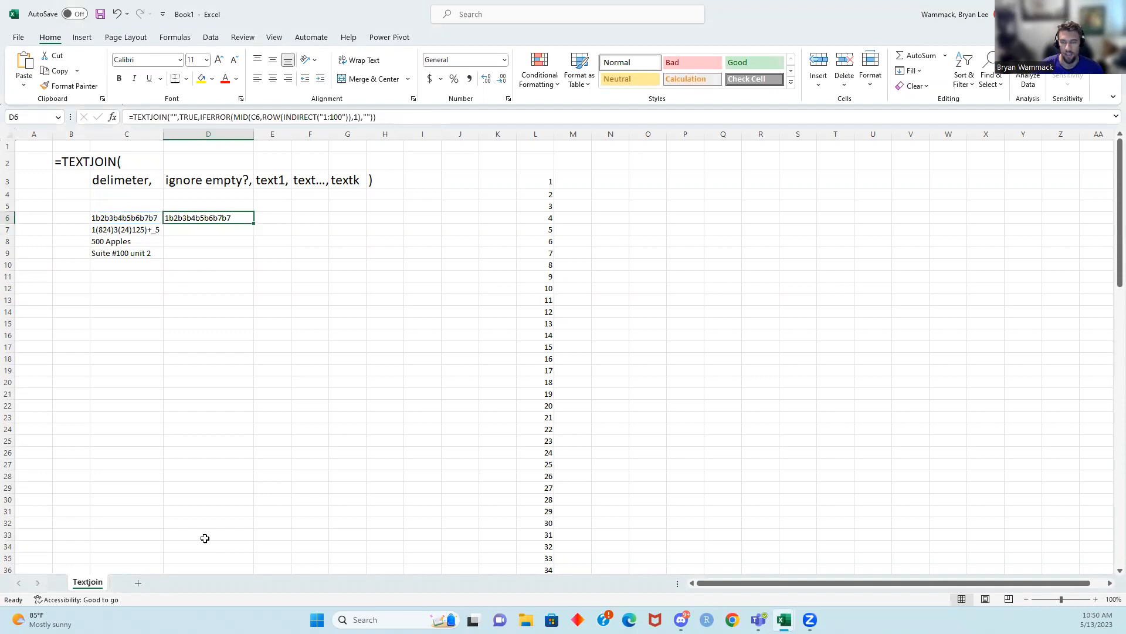
pyautogui.click(111, 220)
pyautogui.doubleClick(177, 218)
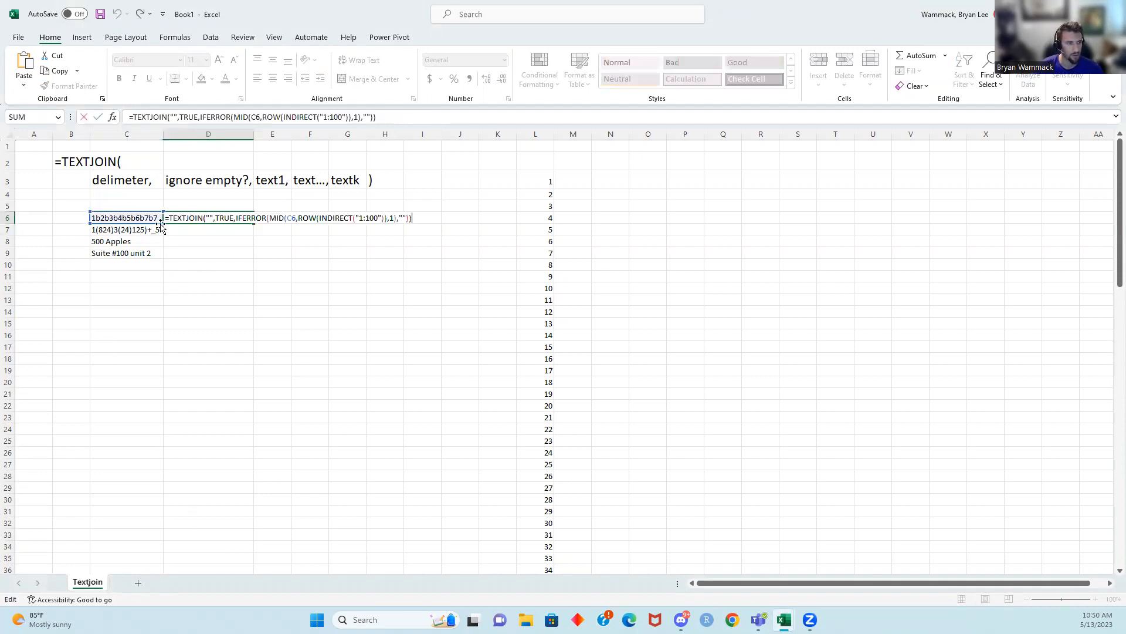
pyautogui.press('Escape')
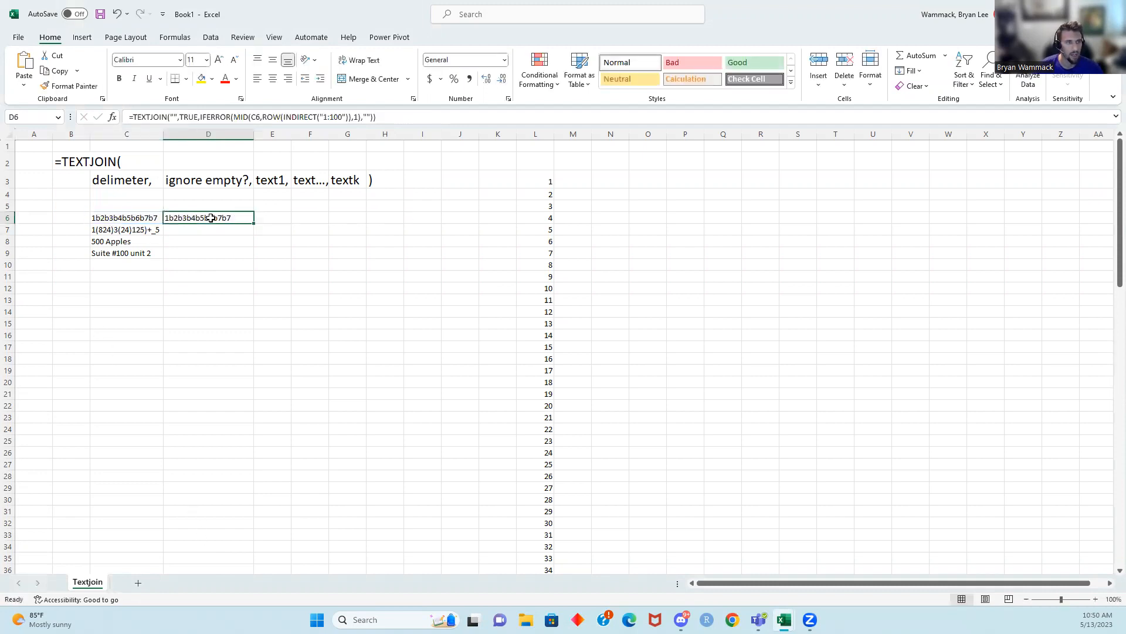
# - Add +0 directly after ROW(INDIRECT("1:100")) inside the MID function of the D6 formula
pyautogui.click(348, 118)
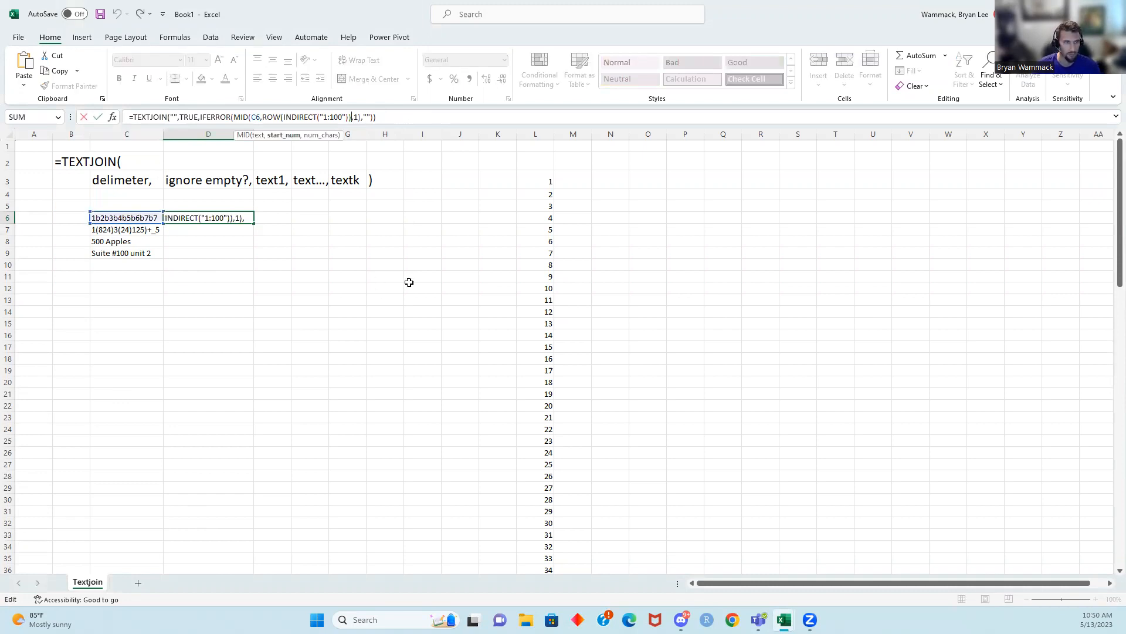
pyautogui.write('+0')
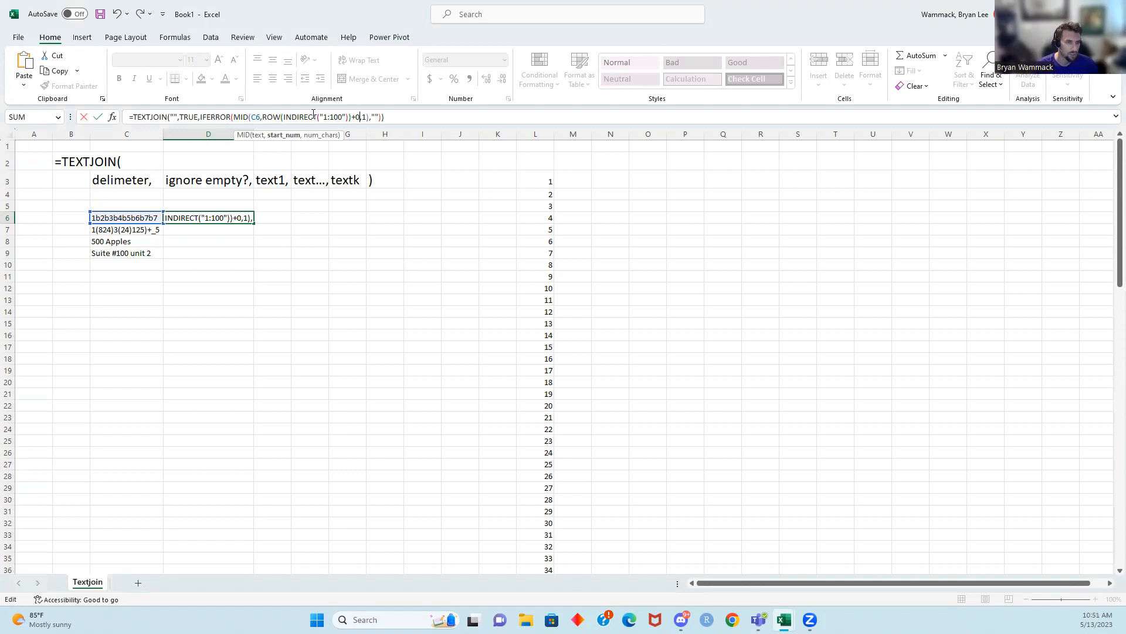
pyautogui.moveTo(201, 117); pyautogui.dragTo(335, 118)
pyautogui.click(354, 118)
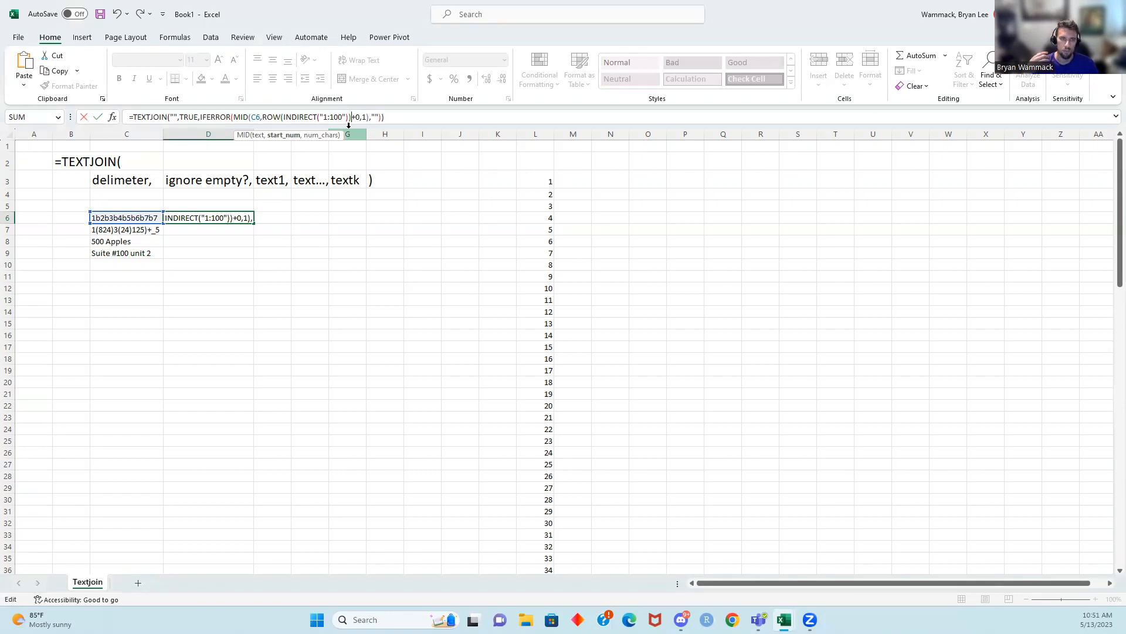
pyautogui.click(377, 116)
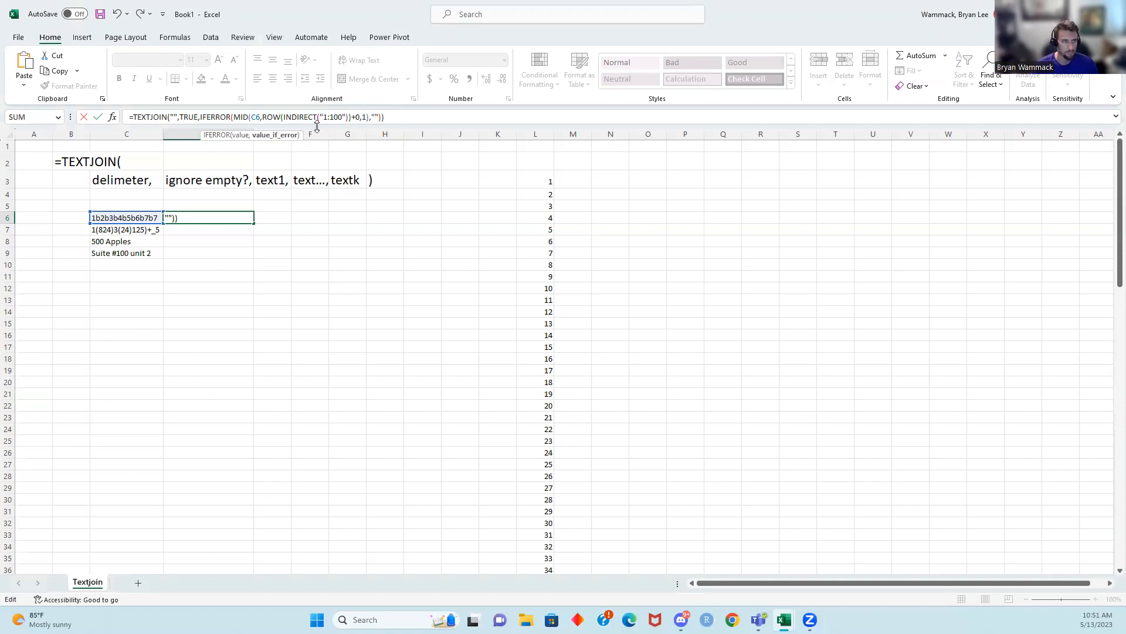
pyautogui.click(196, 117)
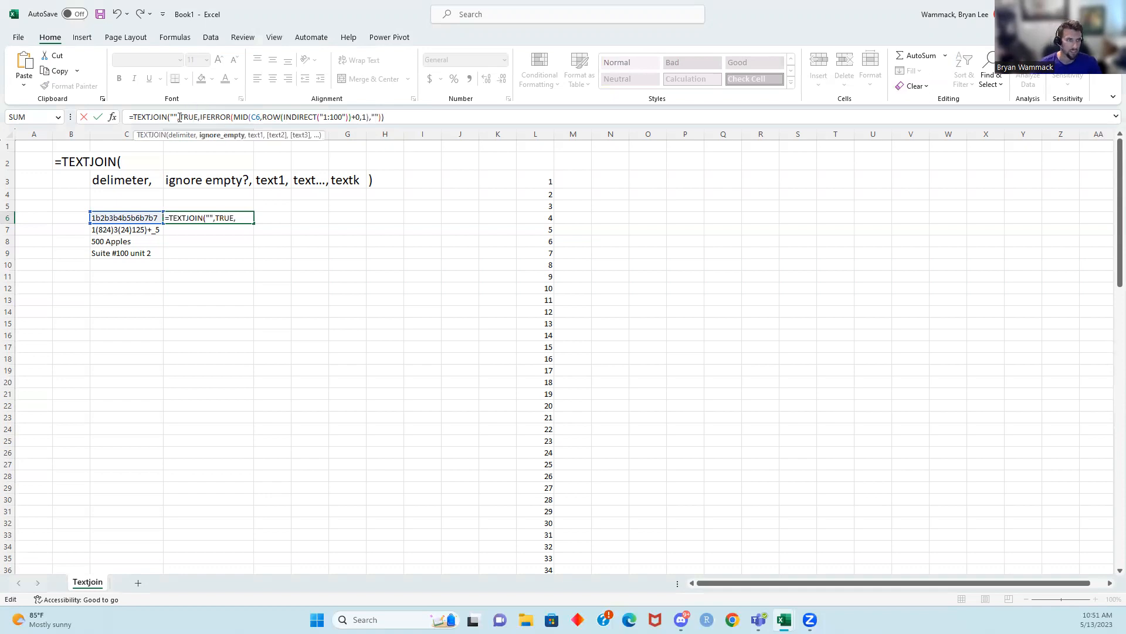
pyautogui.click(359, 118)
pyautogui.moveTo(359, 118); pyautogui.dragTo(352, 117)
pyautogui.click(351, 117)
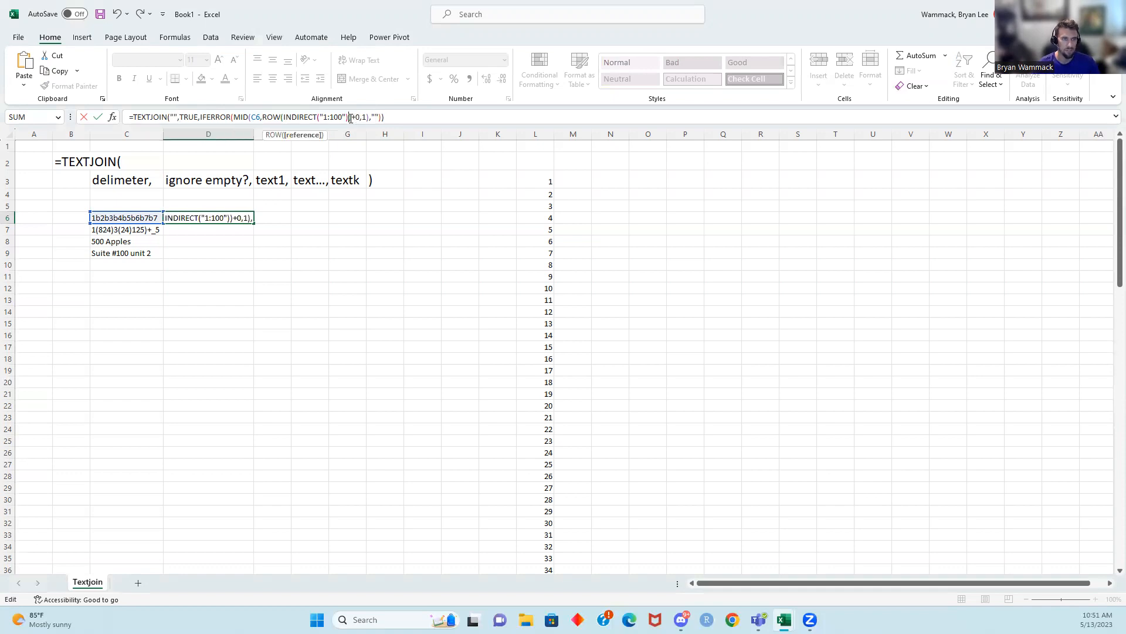
pyautogui.click(394, 115)
pyautogui.press('Return')
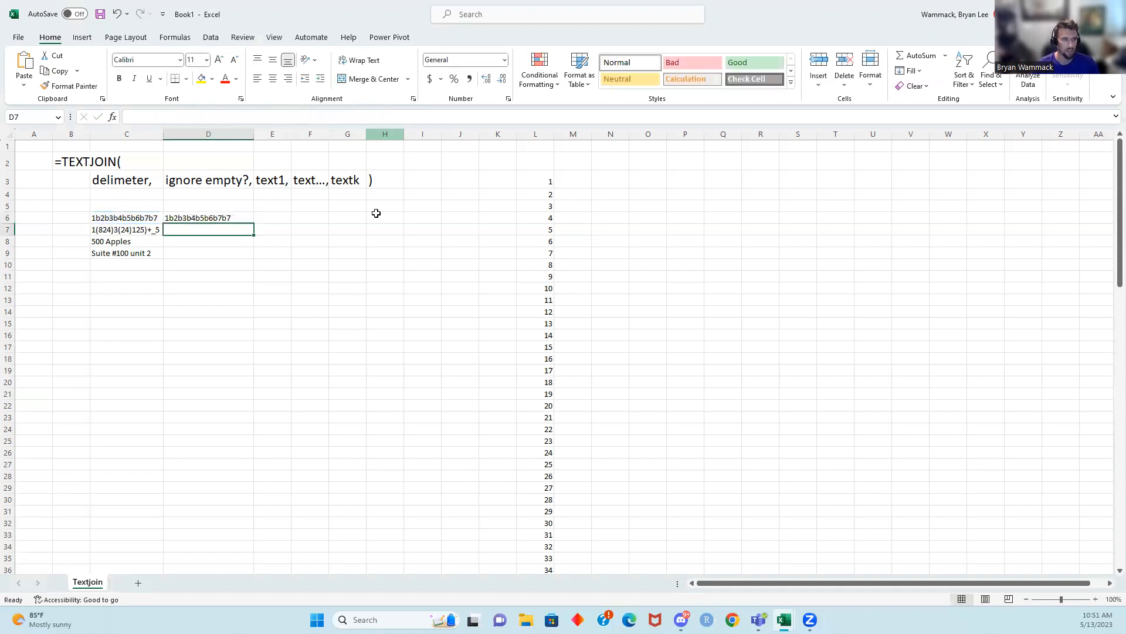
# - Re-enter the D6 formula as an array formula and select D6 again to check it
pyautogui.click(209, 218)
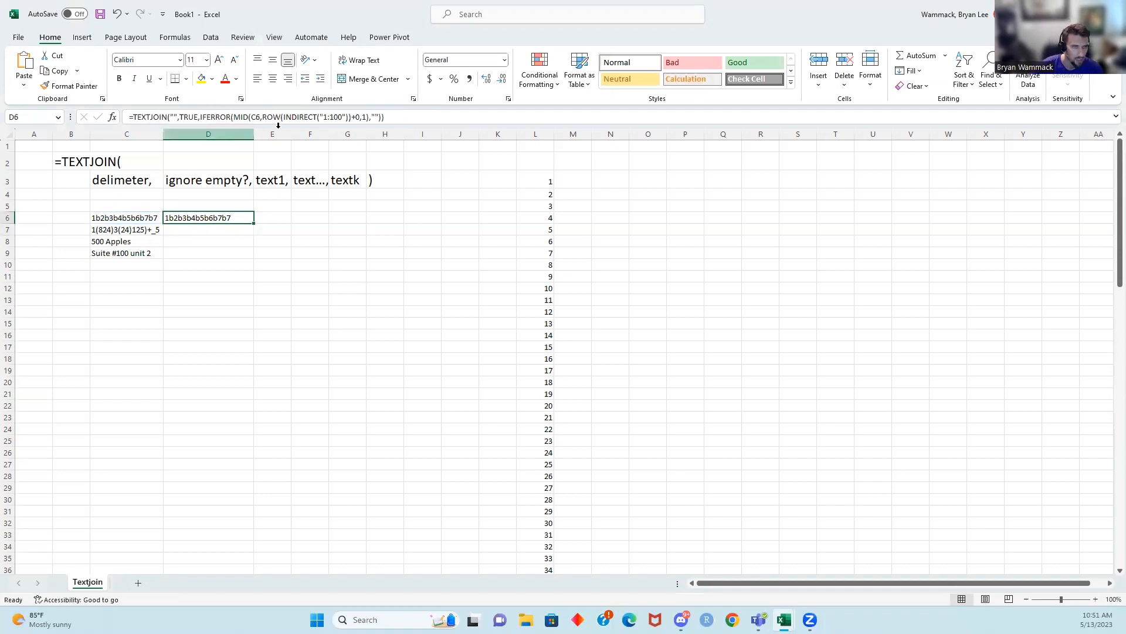
pyautogui.click(413, 117)
pyautogui.press('Return')
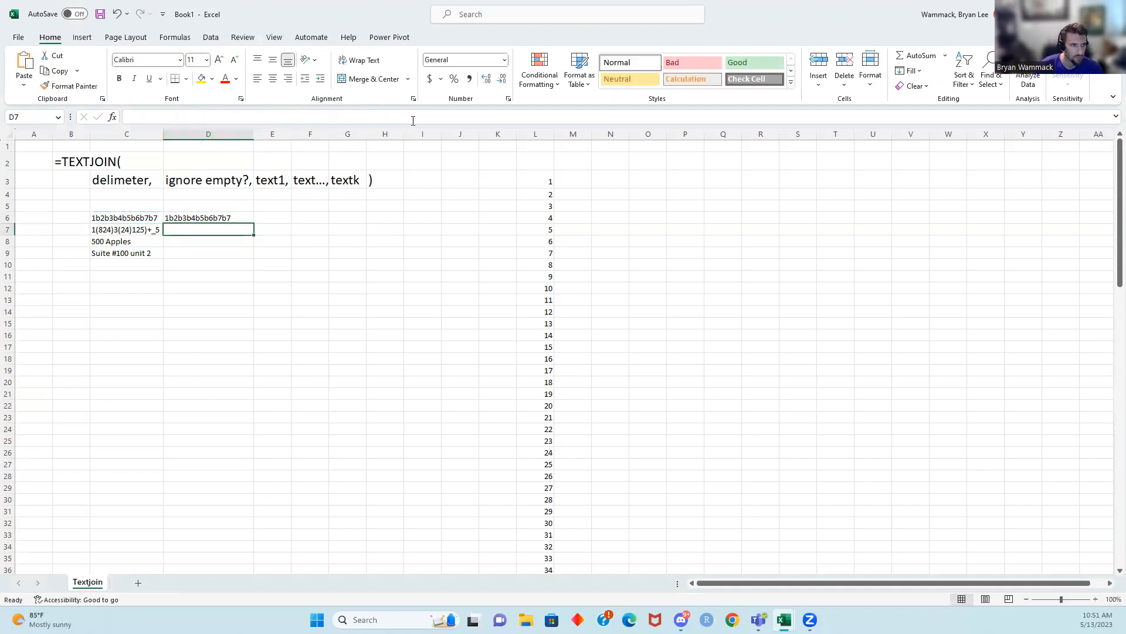
pyautogui.click(234, 215)
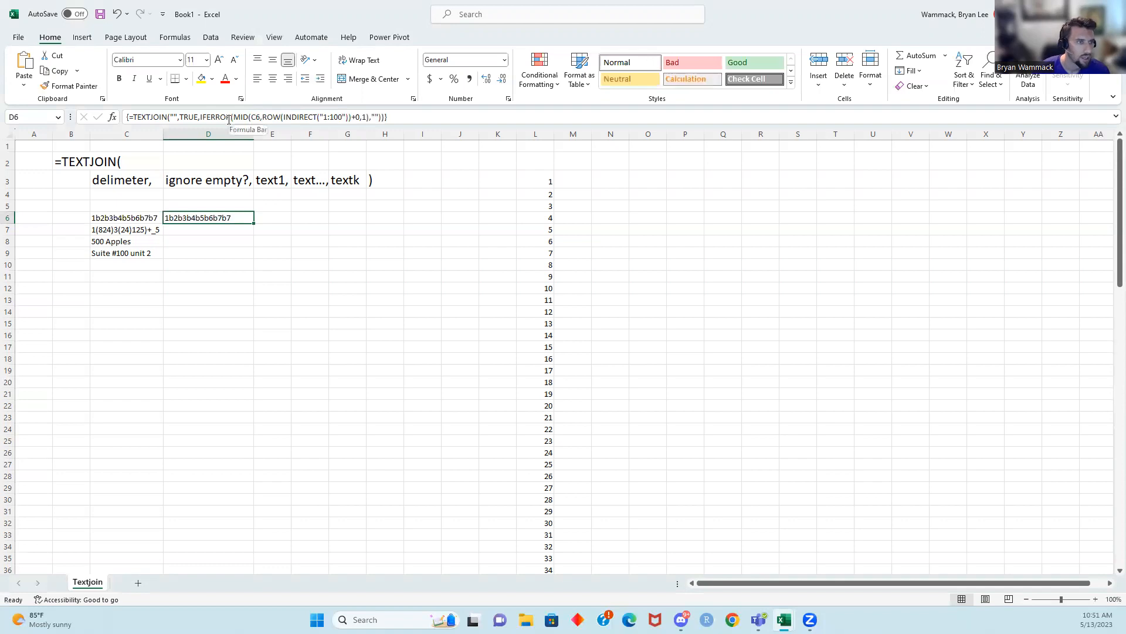
# - Move the +0 in the D6 formula from after the ROW function to after MID's closing parenthesis and enter the formula
pyautogui.click(358, 117)
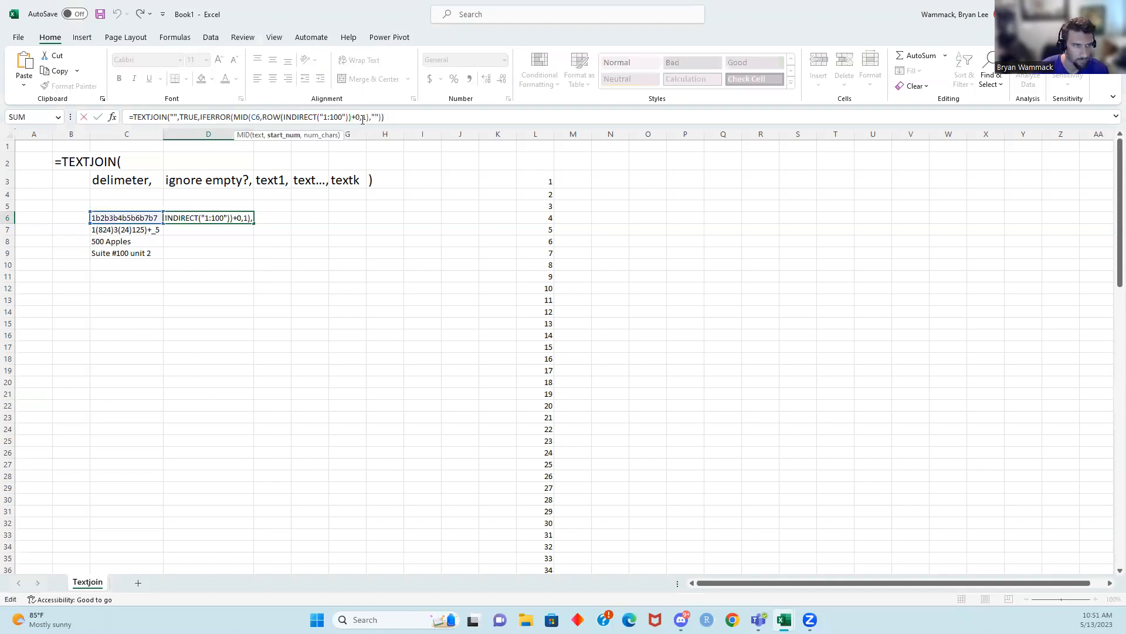
pyautogui.press('Delete')
pyautogui.press('Delete')
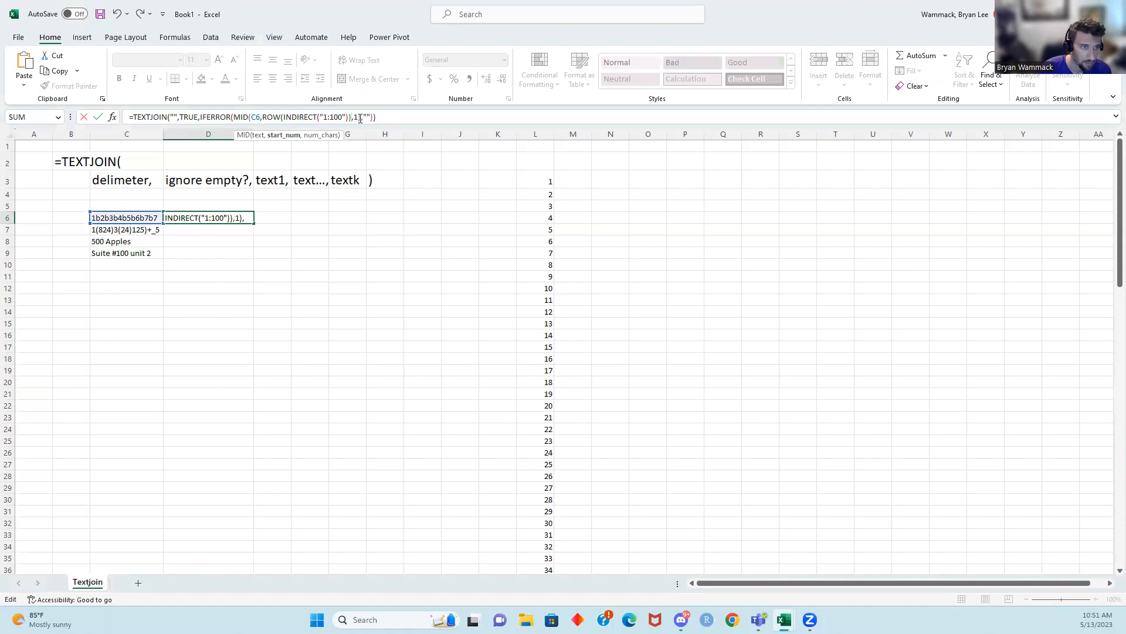
pyautogui.click(360, 117)
pyautogui.write('+0')
pyautogui.press('Return')
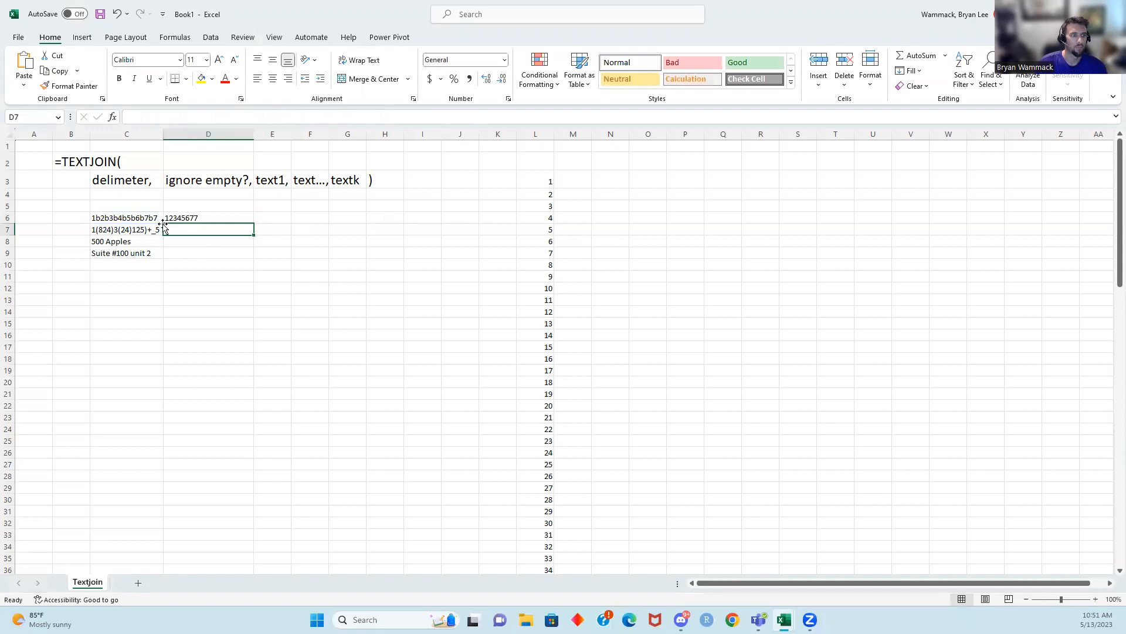
# - Fill the D6 formula down through D9 for the remaining text strings
pyautogui.click(144, 214)
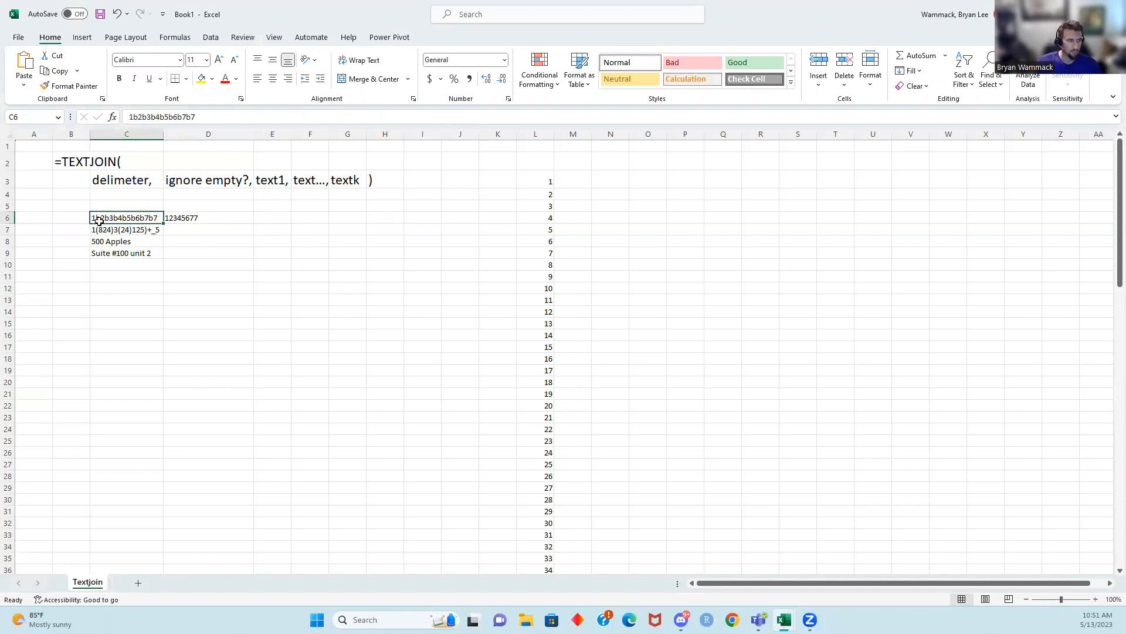
pyautogui.click(196, 220)
pyautogui.moveTo(253, 225); pyautogui.dragTo(253, 258)
pyautogui.click(310, 334)
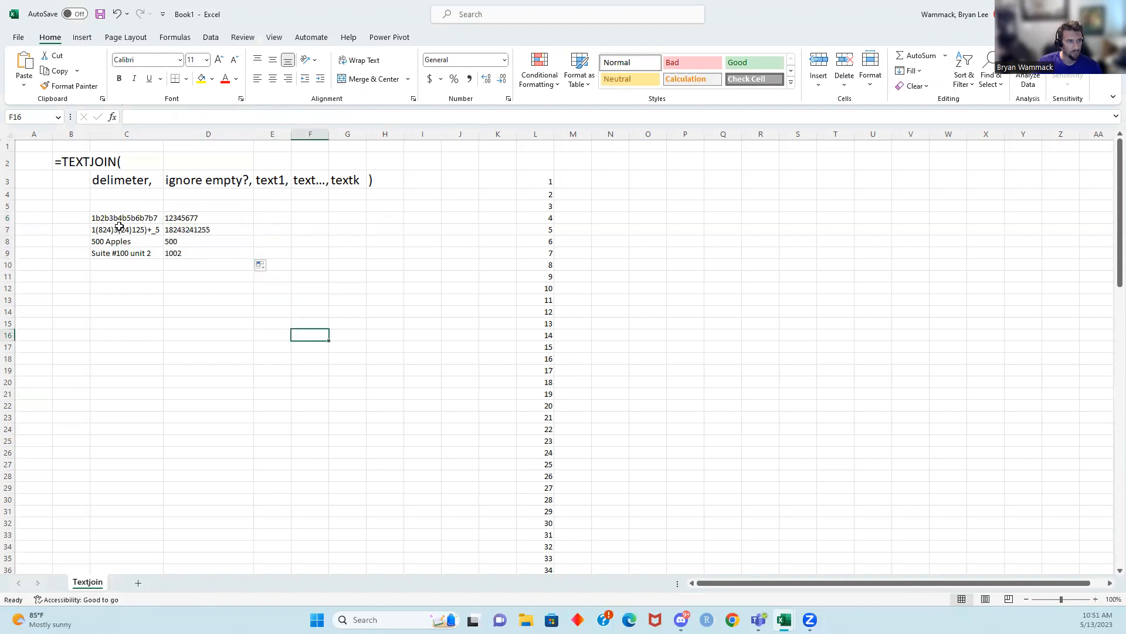
# - Compare the extracted numbers in D6:D9 with their source strings in column C and review the TEXTJOIN syntax heading
pyautogui.moveTo(123, 241); pyautogui.dragTo(124, 252)
pyautogui.click(194, 289)
pyautogui.click(192, 253)
pyautogui.click(196, 310)
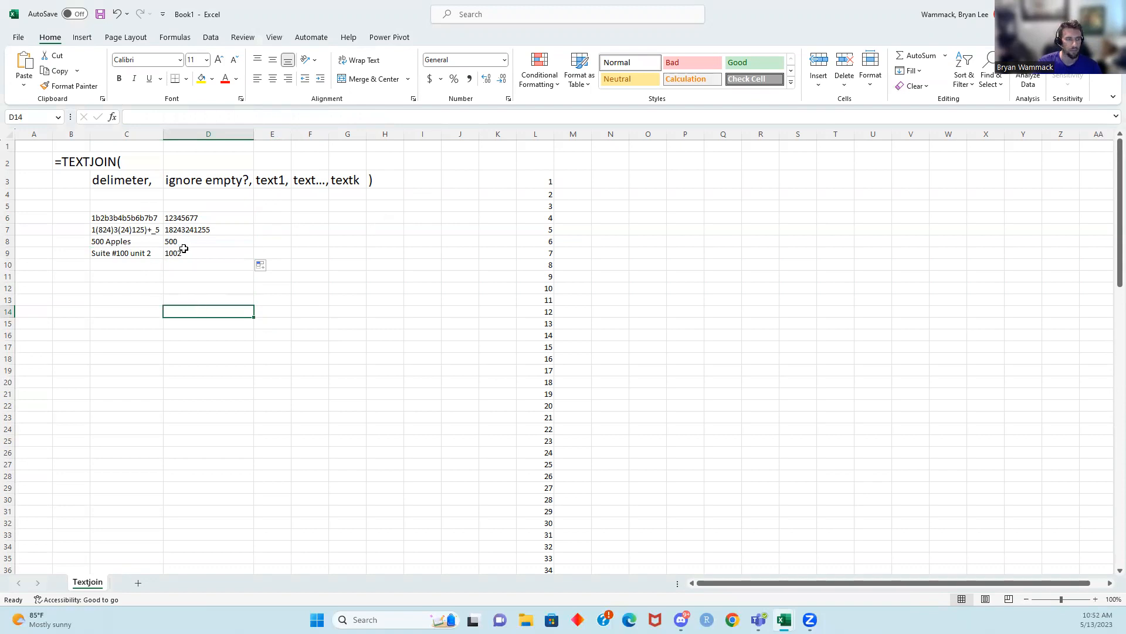
pyautogui.moveTo(213, 216)
pyautogui.mouseDown()
pyautogui.moveTo(220, 243)
pyautogui.moveTo(232, 222)
pyautogui.mouseUp()
pyautogui.click(218, 244)
pyautogui.click(373, 279)
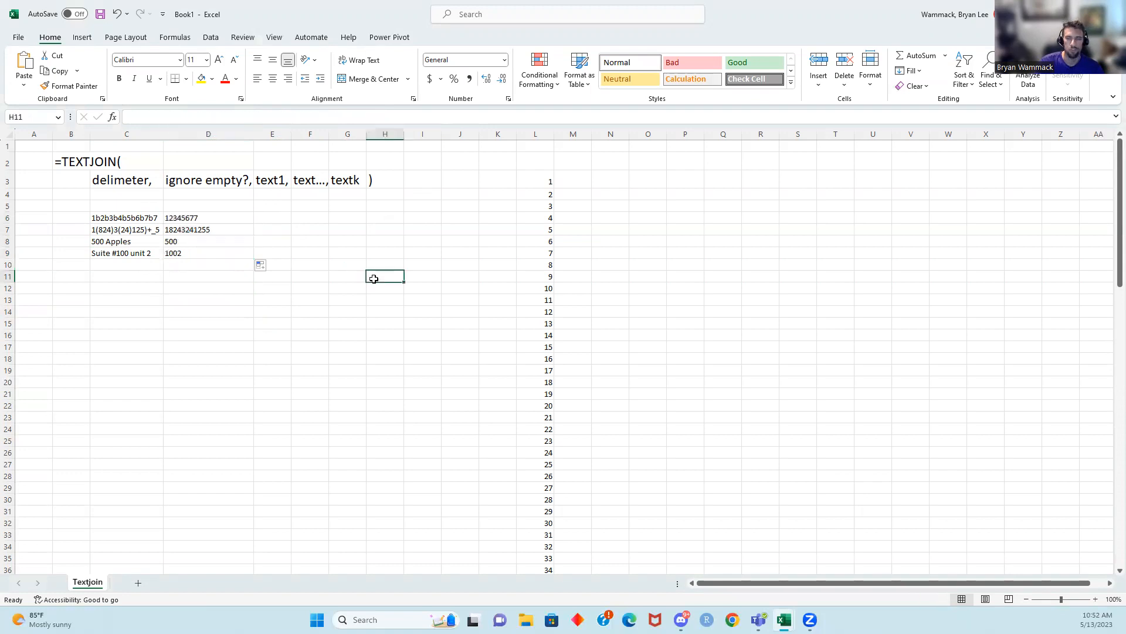
pyautogui.click(79, 166)
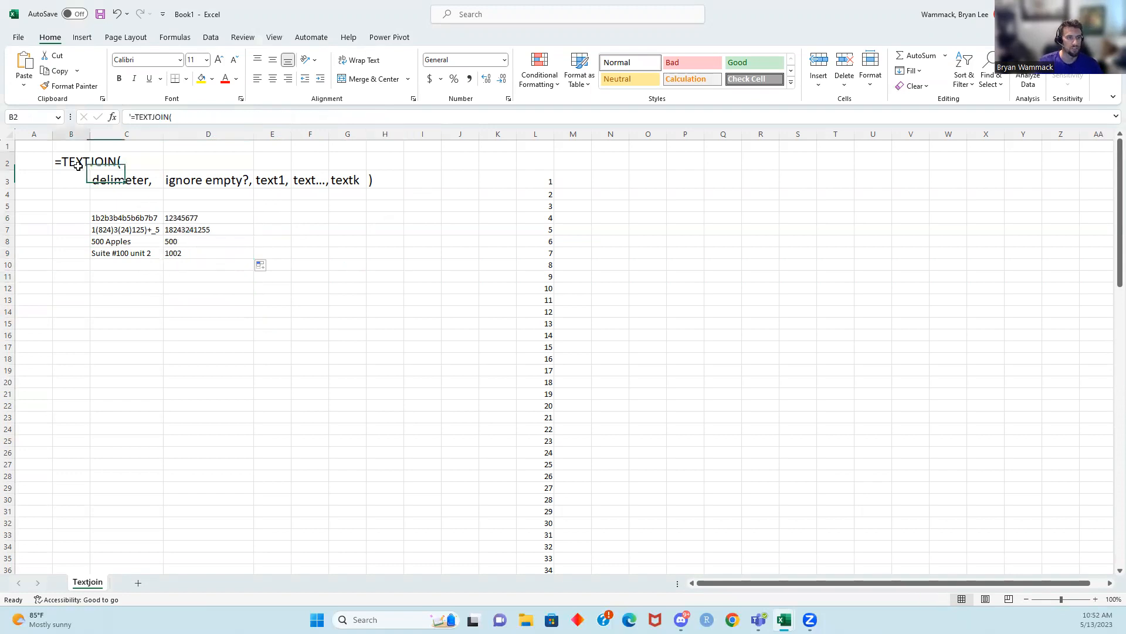
# - Enlarge the formula area for D6 and start new lines before IFERROR and before MID in the formula
pyautogui.click(200, 216)
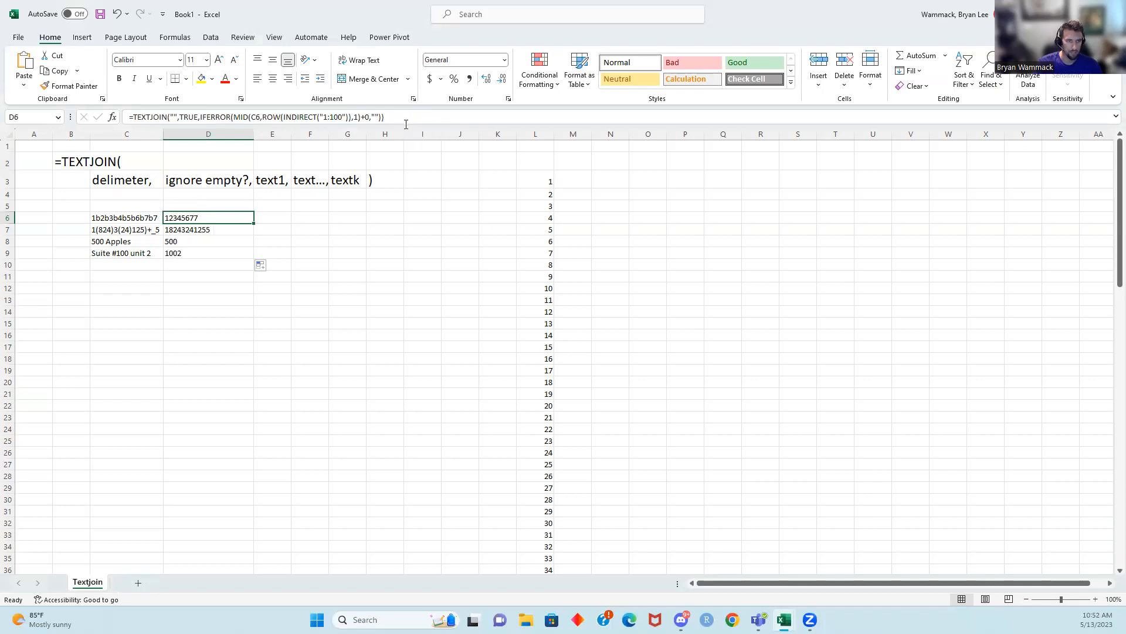
pyautogui.moveTo(394, 122); pyautogui.dragTo(393, 154)
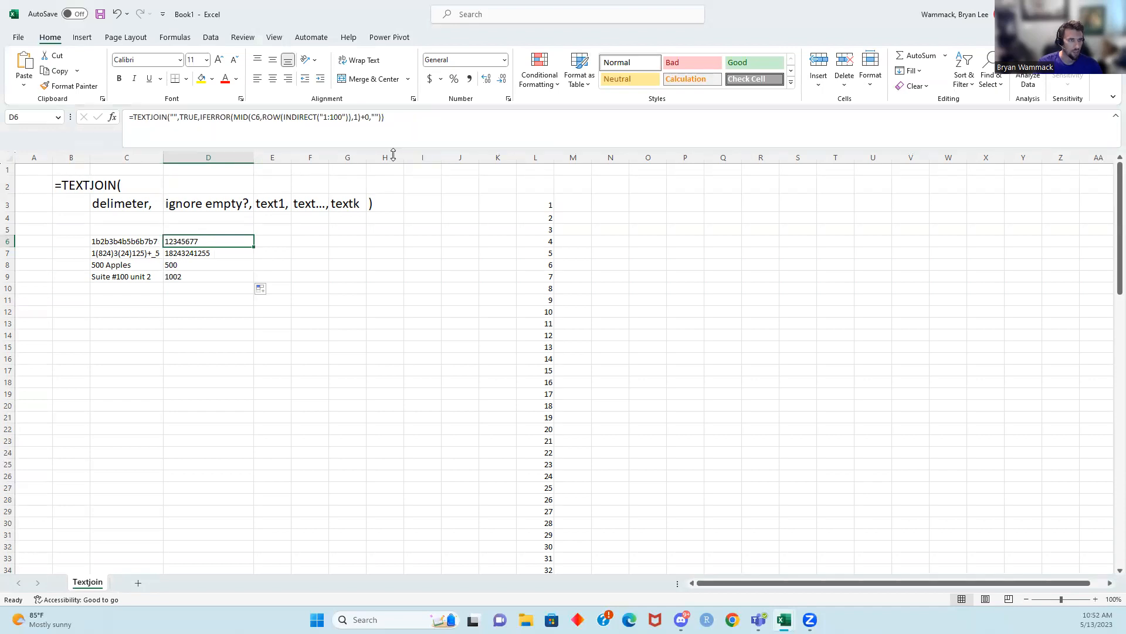
pyautogui.click(182, 119)
pyautogui.click(197, 116)
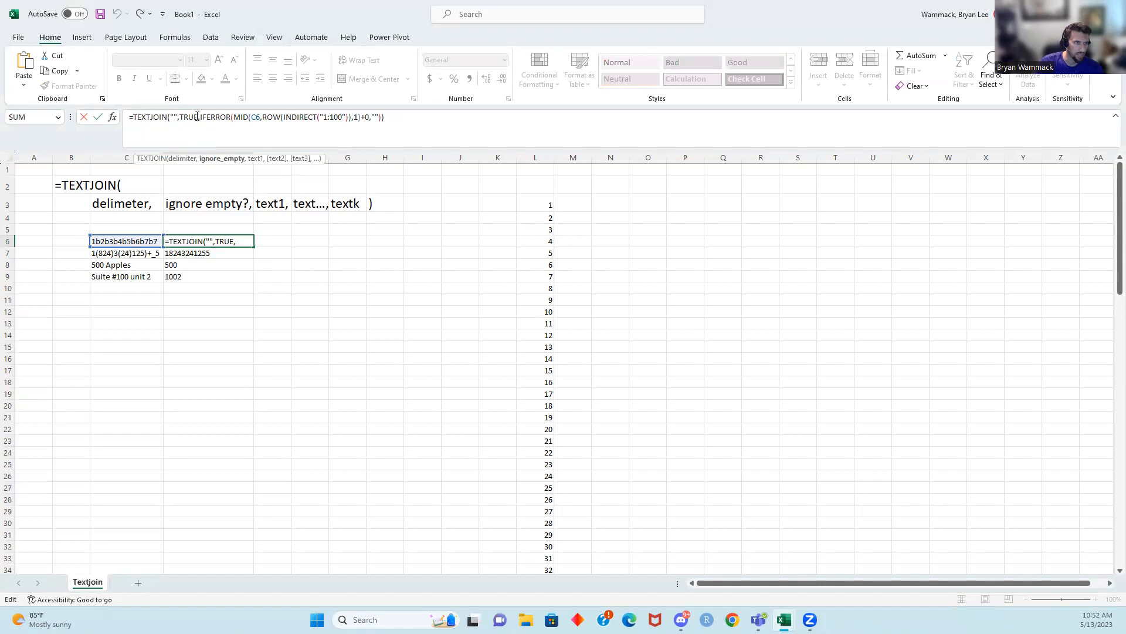
pyautogui.tripleClick(201, 116)
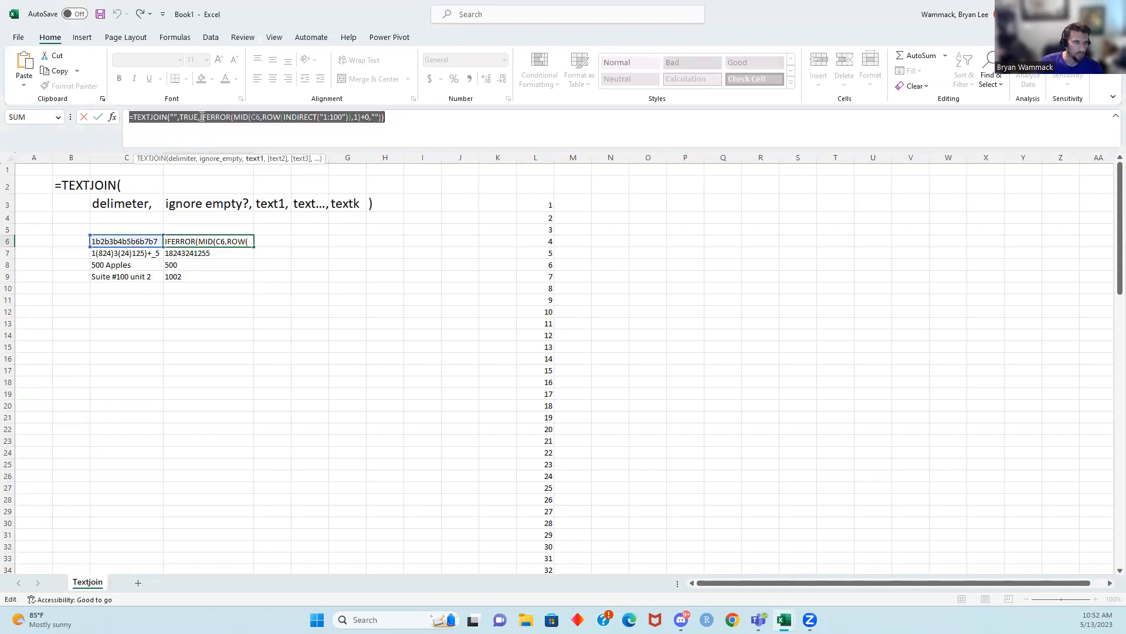
pyautogui.click(202, 117)
pyautogui.hotkey('alt', 'Return')
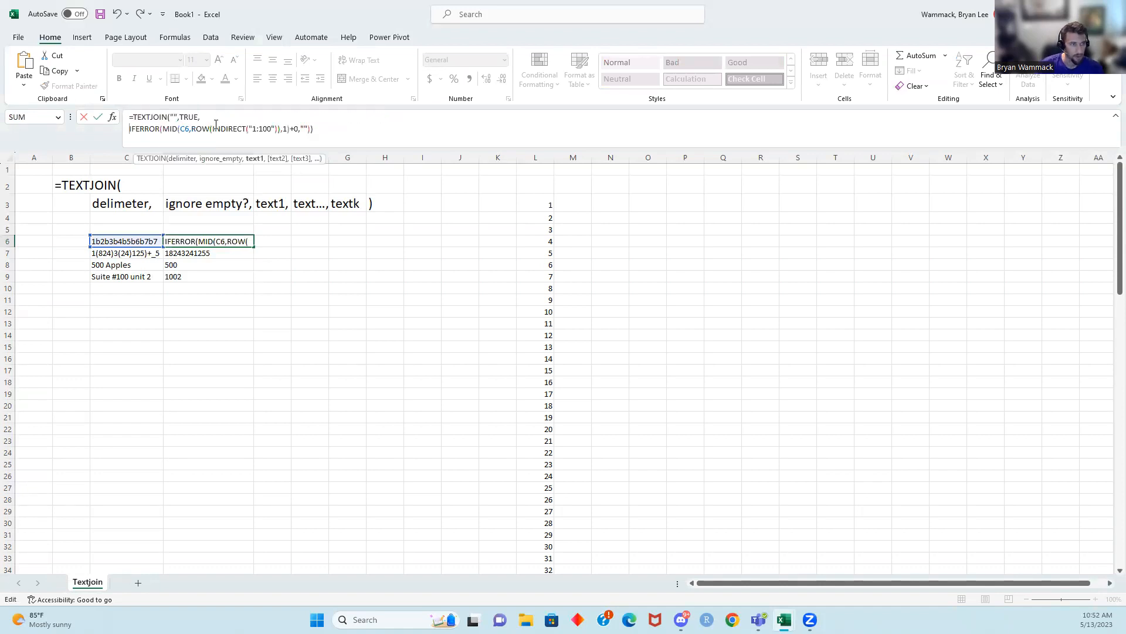
pyautogui.click(163, 129)
pyautogui.hotkey('alt', 'Return')
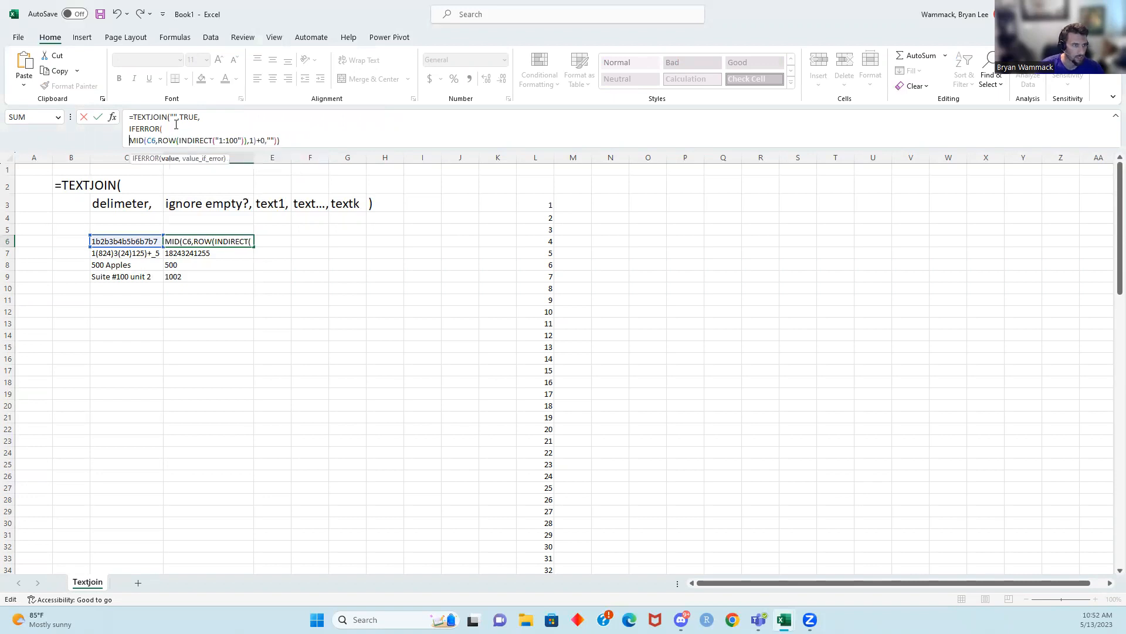
# - Put +0,"") on its own indented line and the final closing parenthesis on a separate line, showing the whole D6 formula
pyautogui.click(256, 140)
pyautogui.click(264, 139)
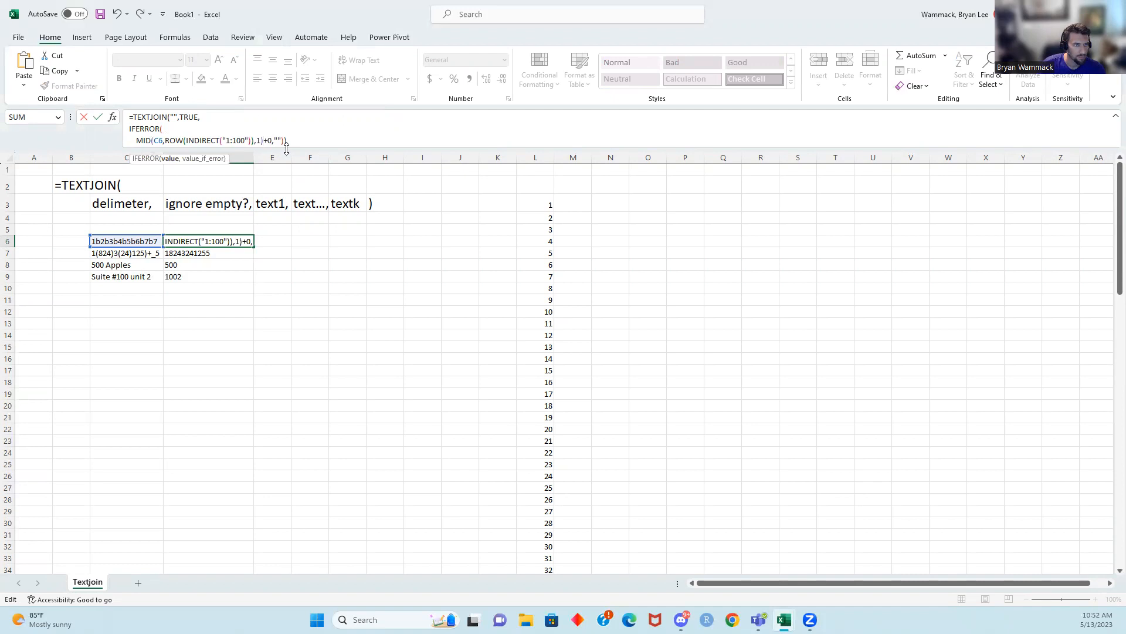
pyautogui.hotkey('alt', 'Return')
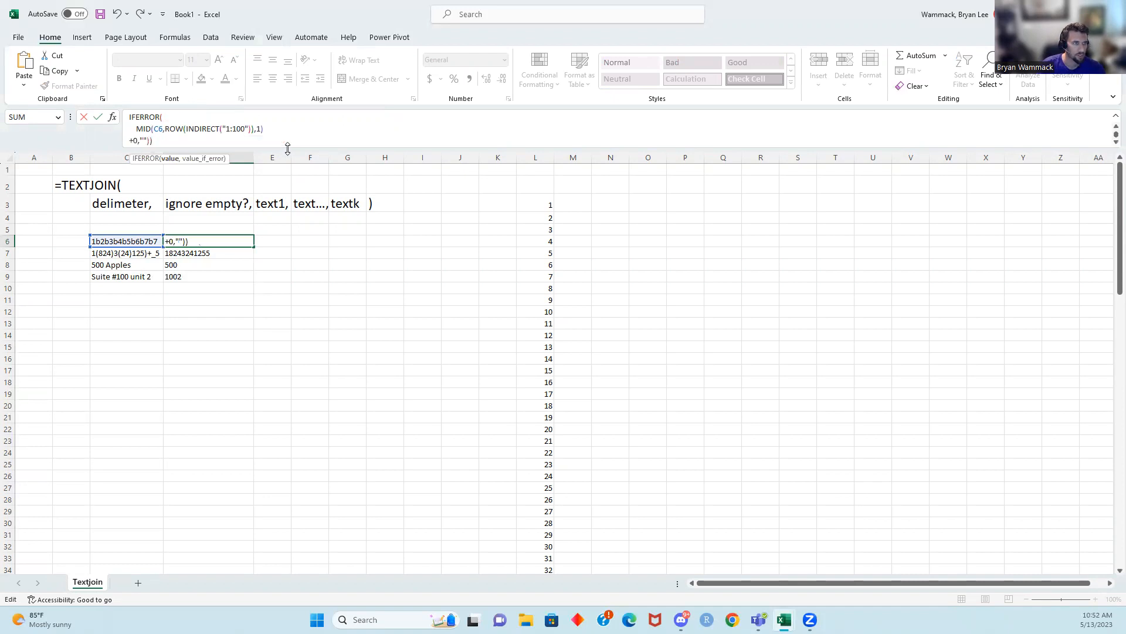
pyautogui.click(148, 140)
pyautogui.click(353, 113)
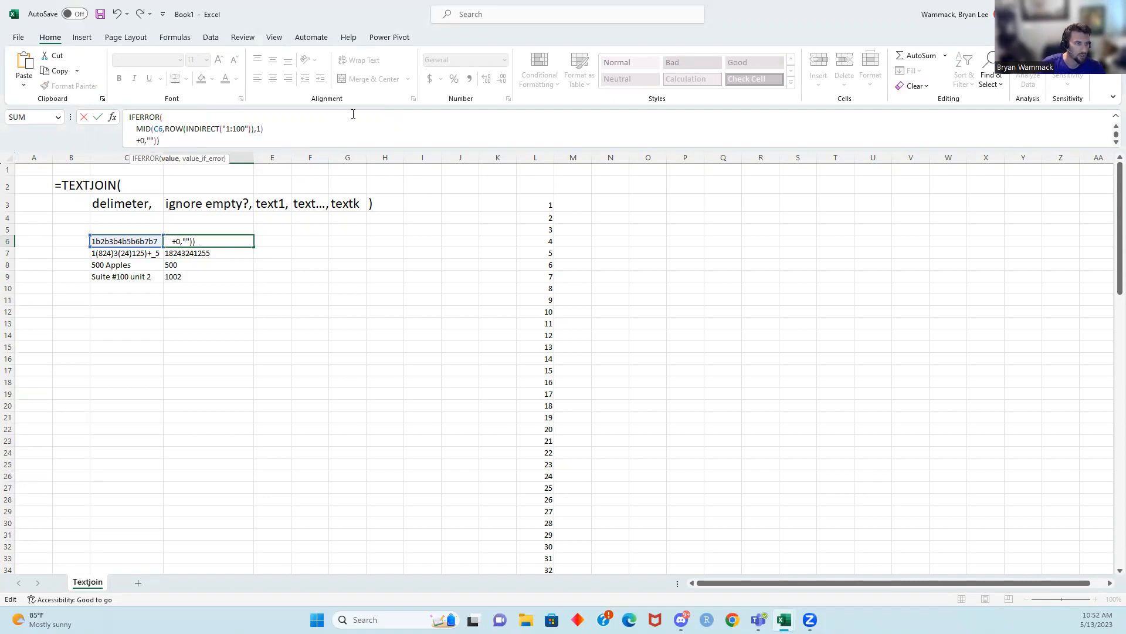
pyautogui.press('Right')
pyautogui.press('Right')
pyautogui.press('Right')
pyautogui.press('Right')
pyautogui.hotkey('alt', 'Return')
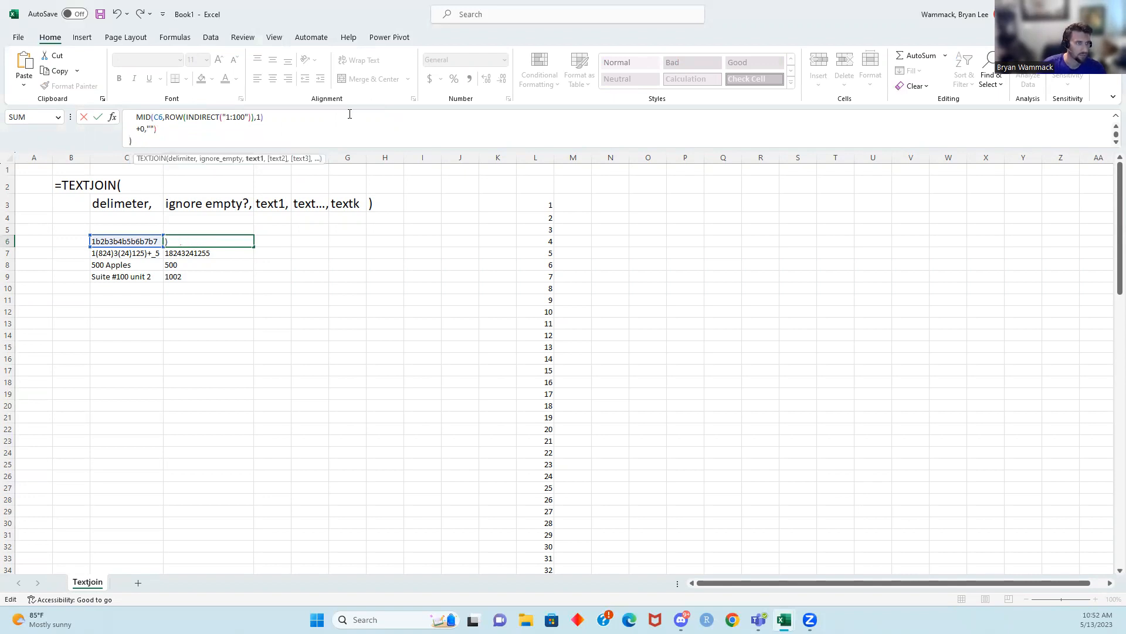
pyautogui.moveTo(295, 147); pyautogui.dragTo(296, 195)
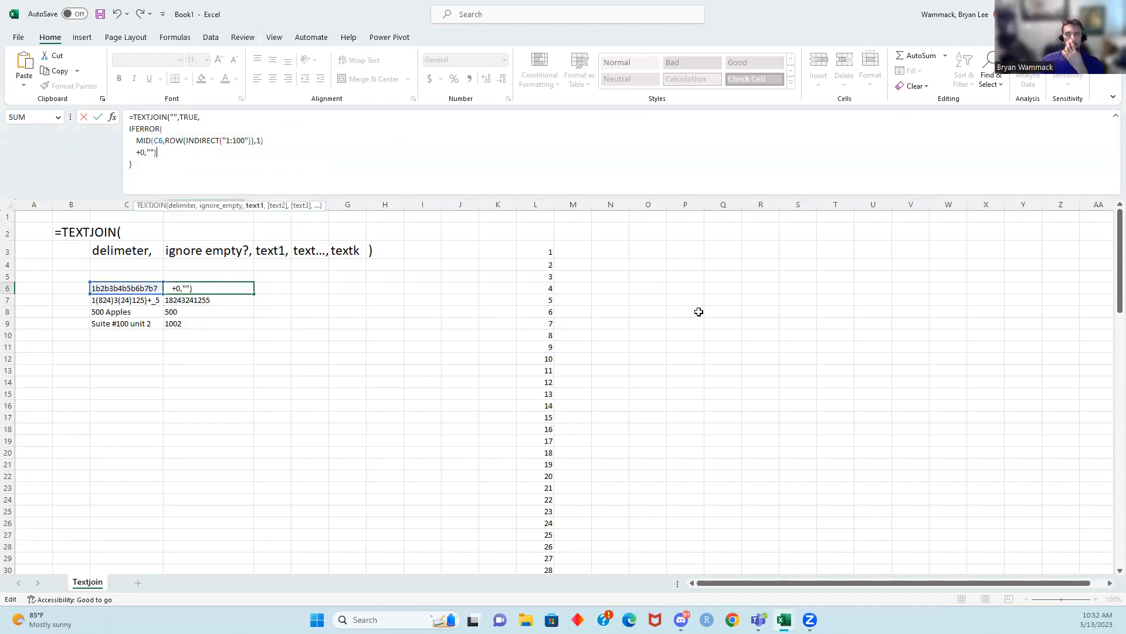